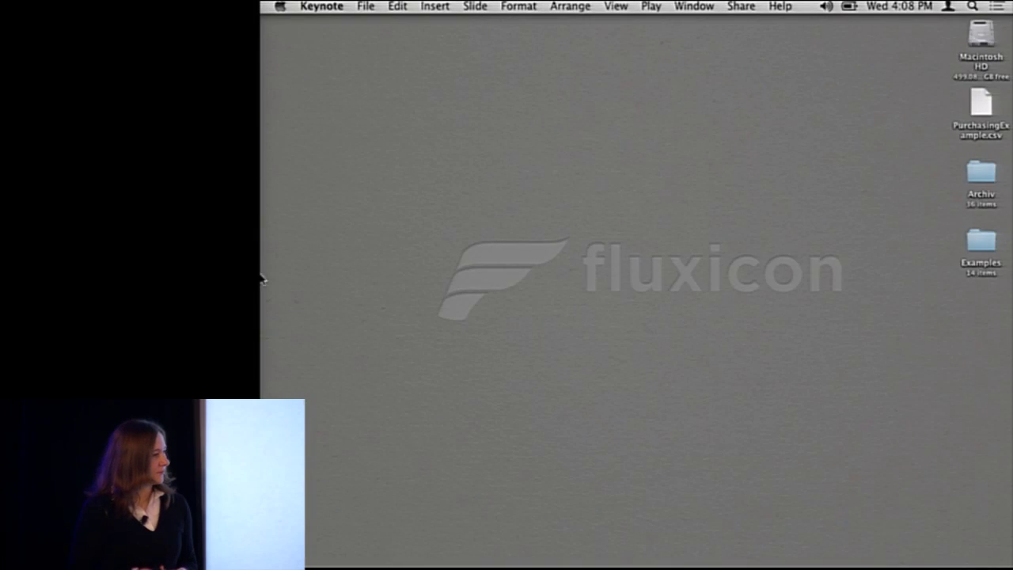
Switch to the PurchasingExample.xlsx workbook in Excel and highlight all rows of case 940, rows 10 to 25
mouse_move(262, 279)
click(276, 391)
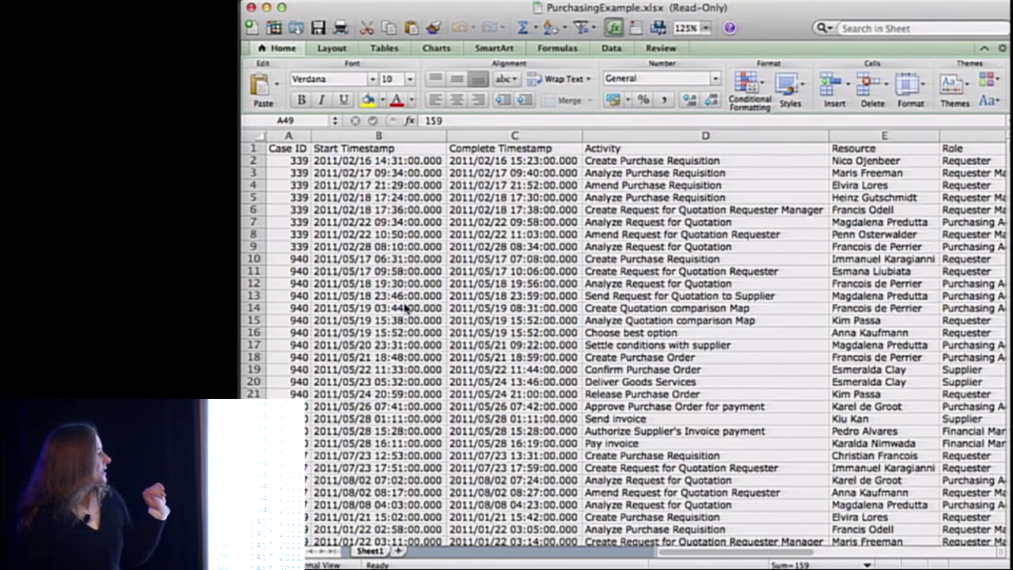
click(255, 261)
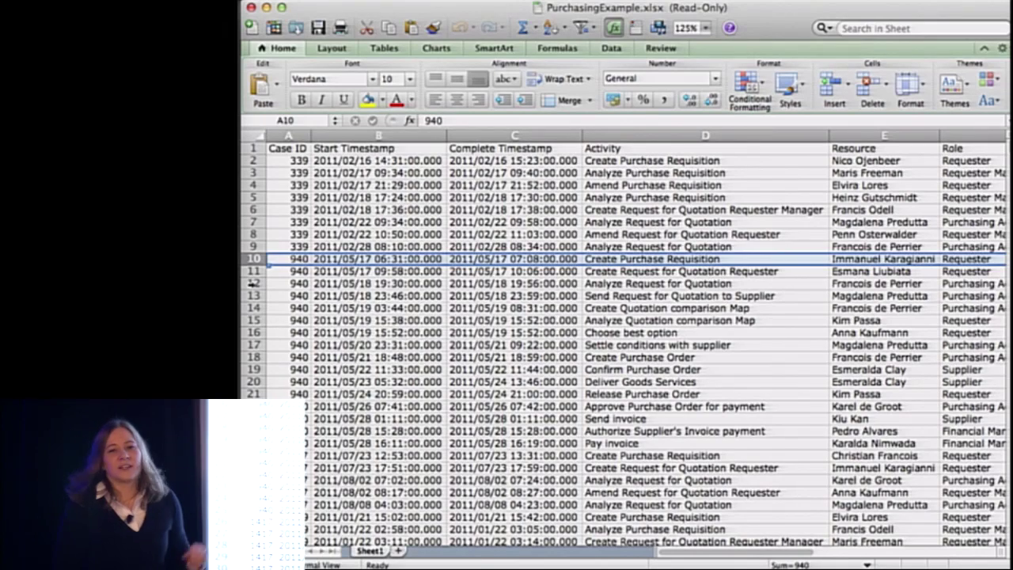
click(251, 282)
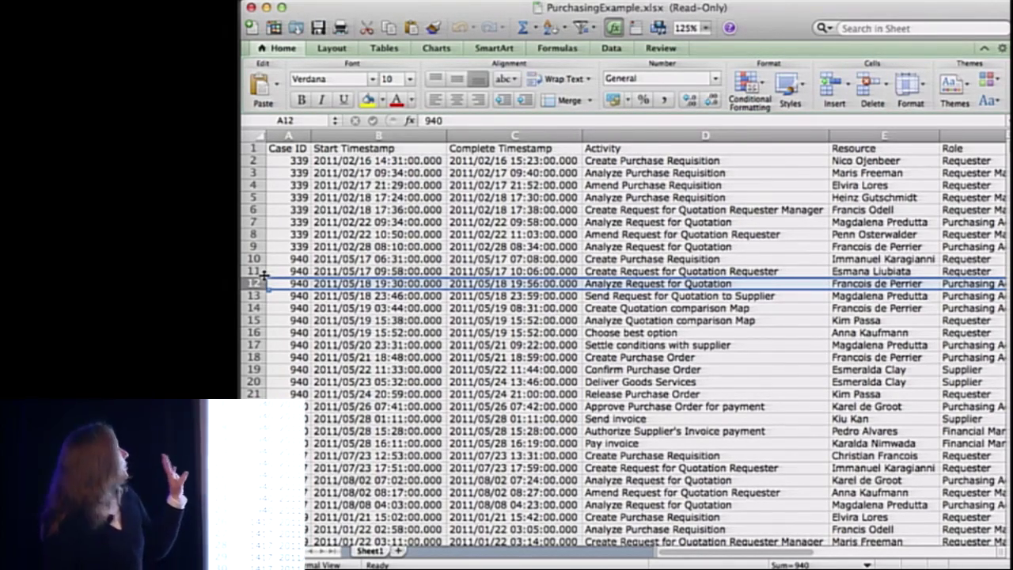
click(283, 136)
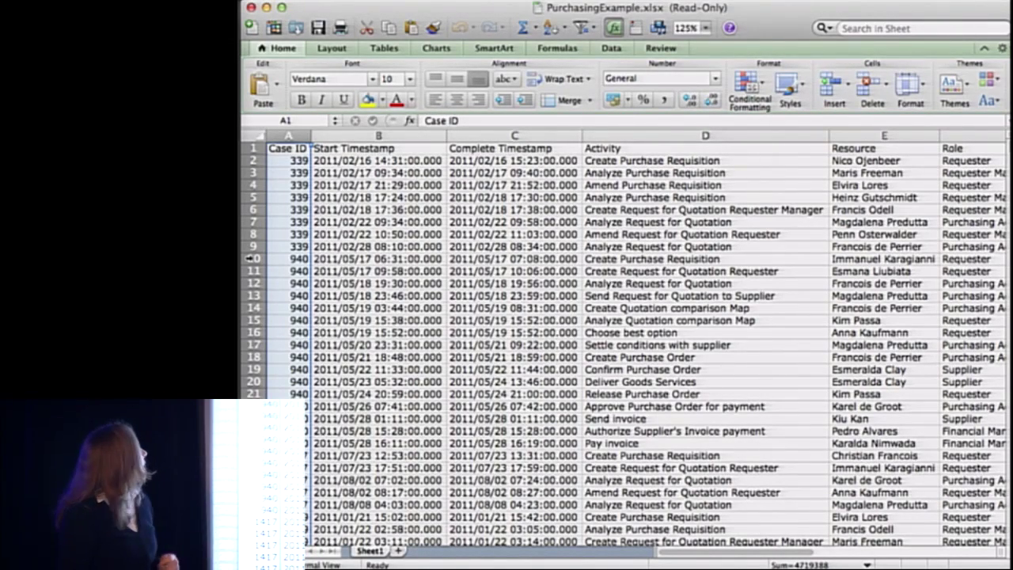
click(250, 259)
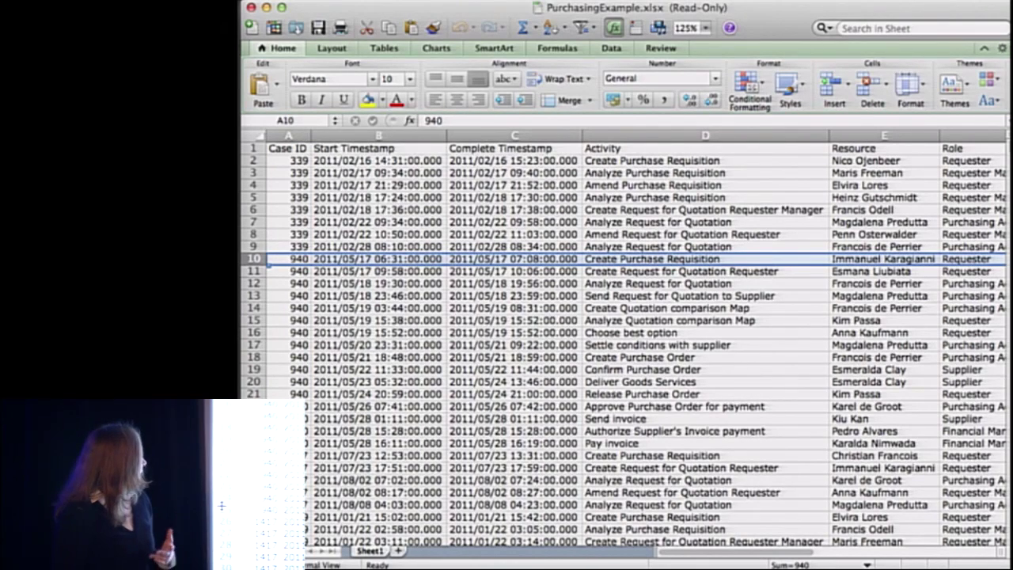
shift+click(251, 443)
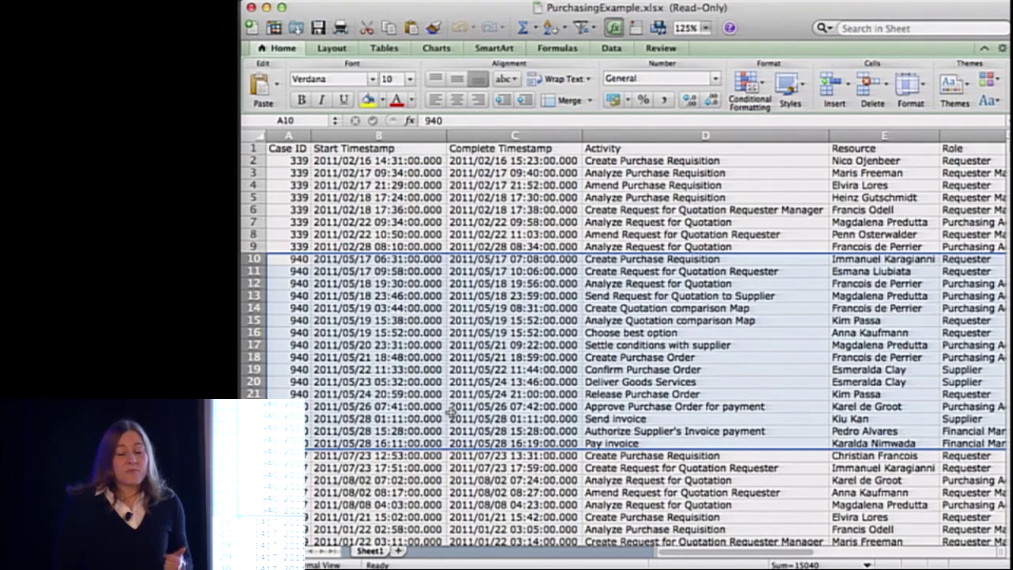
Highlight in turn the Activity column, both timestamp columns, and the Resource and Role columns to review the event data
click(631, 136)
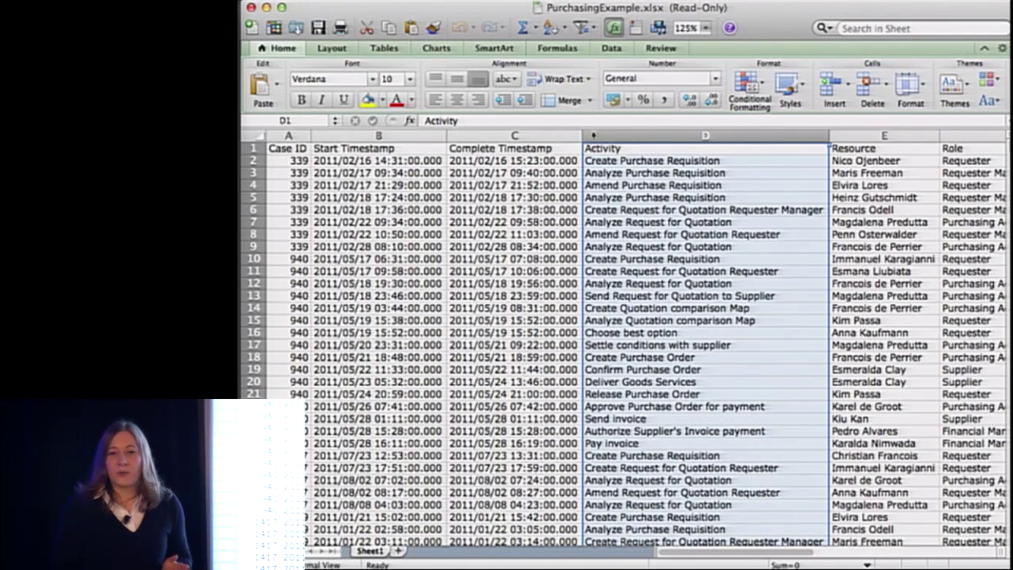
click(410, 136)
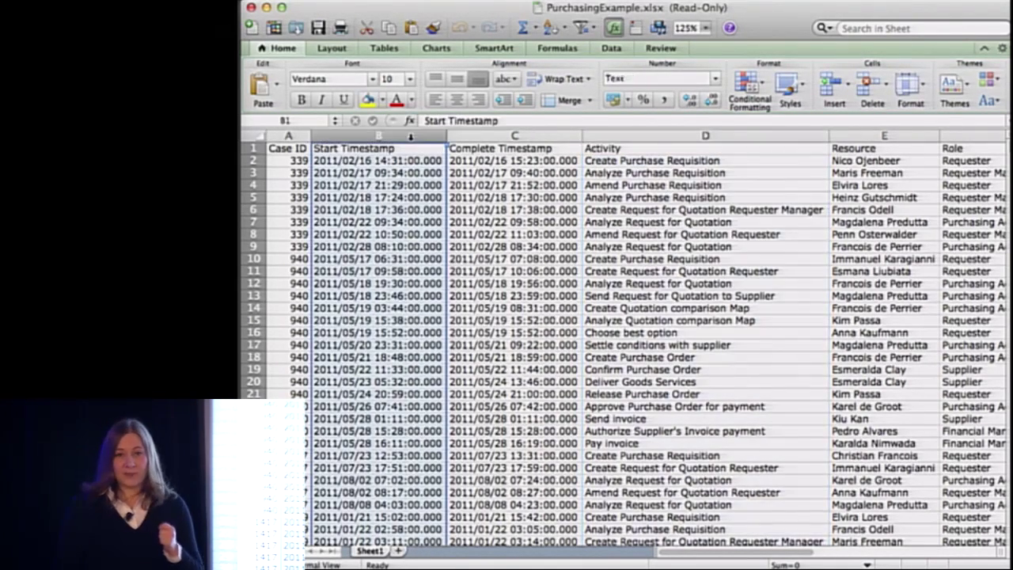
shift+click(460, 133)
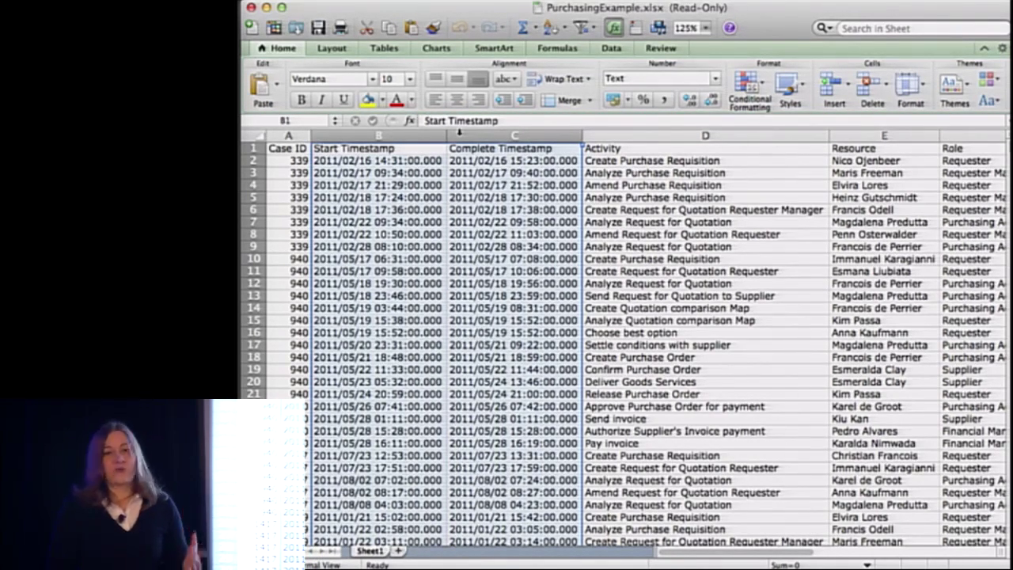
click(847, 135)
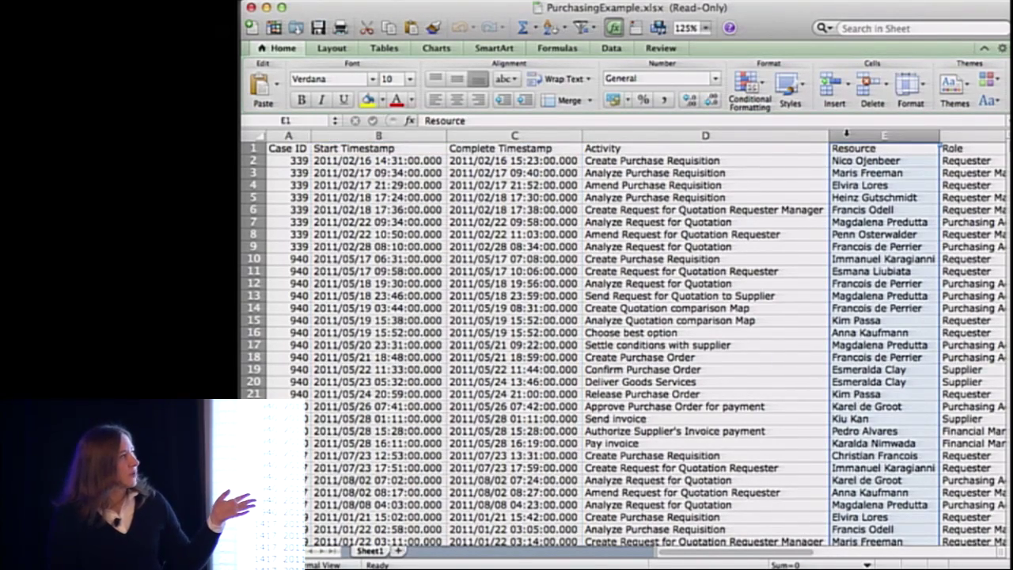
scroll(846, 135, right, 1)
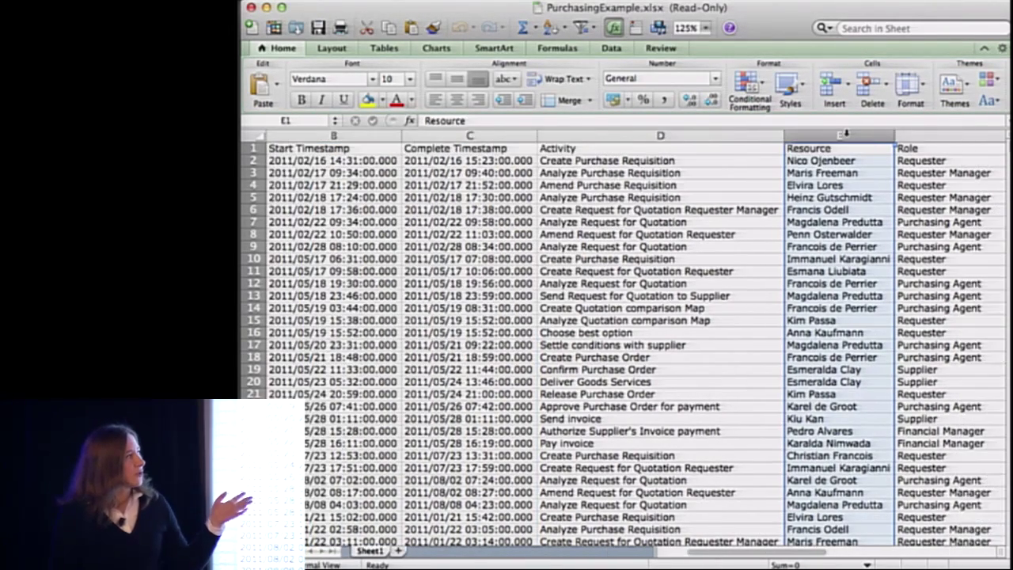
click(917, 135)
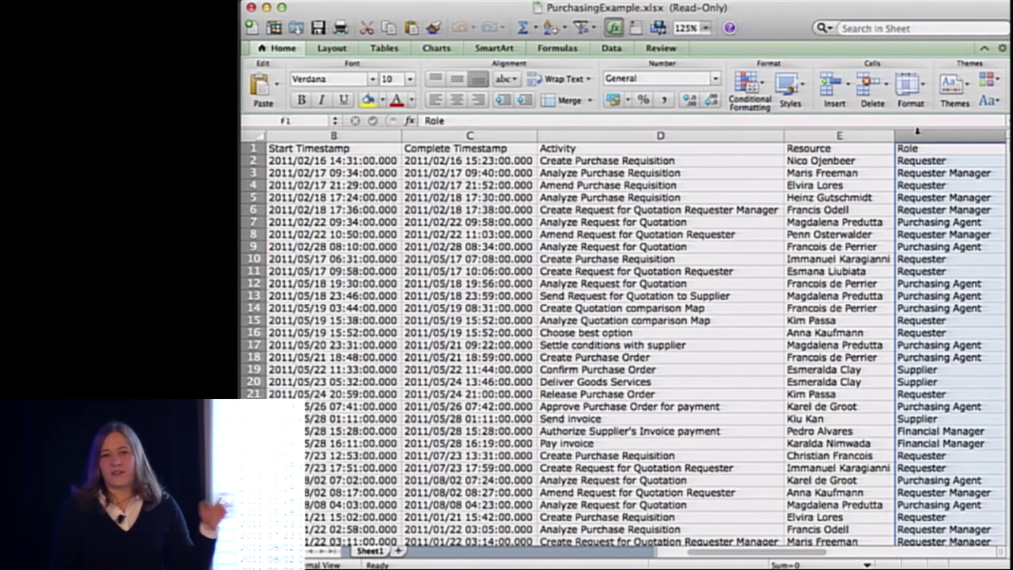
Switch to Disco and load PurchasingExample.csv from the Desktop into the bpmNEXT Demo project
click(267, 8)
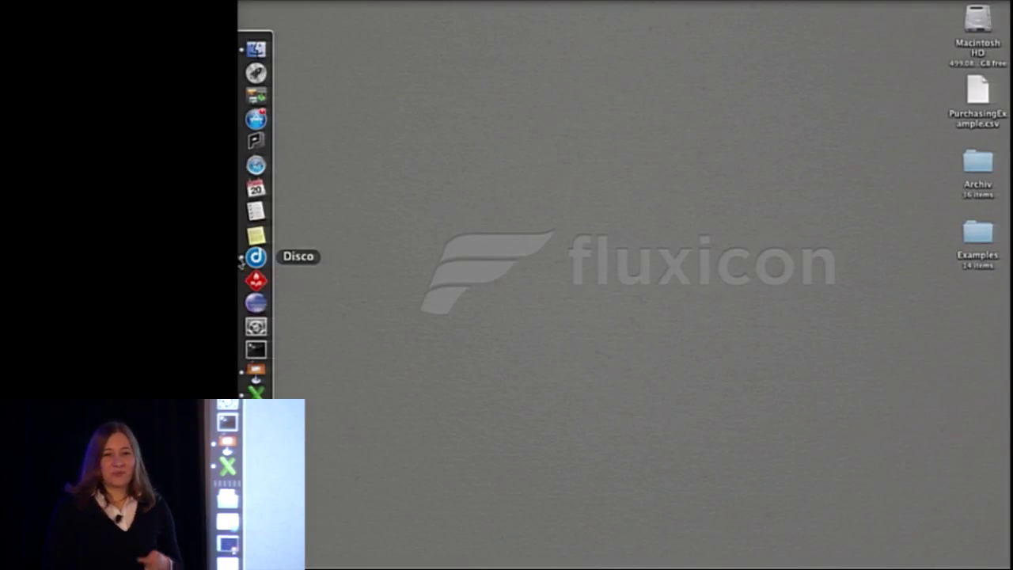
click(242, 259)
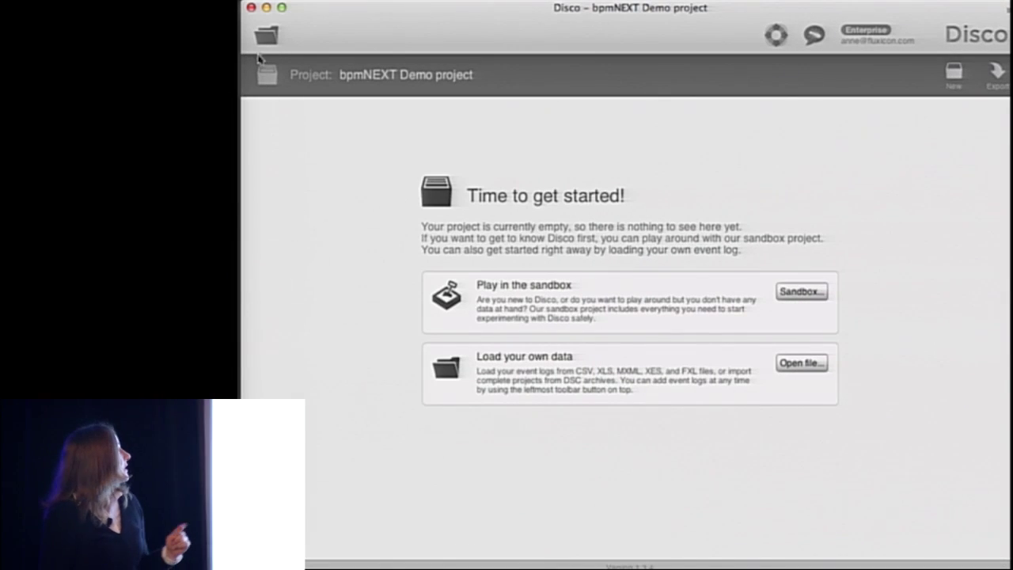
click(267, 37)
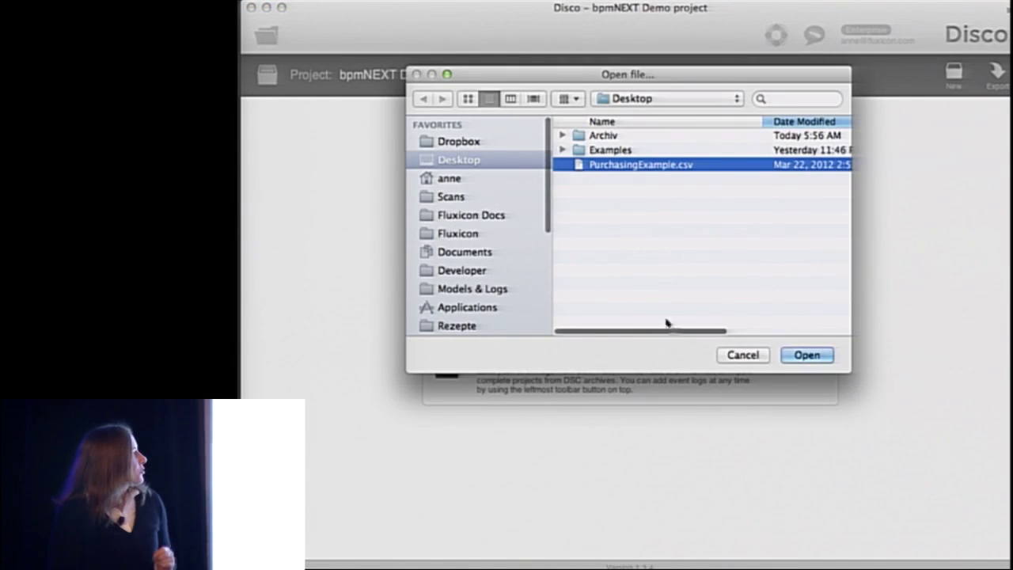
click(804, 355)
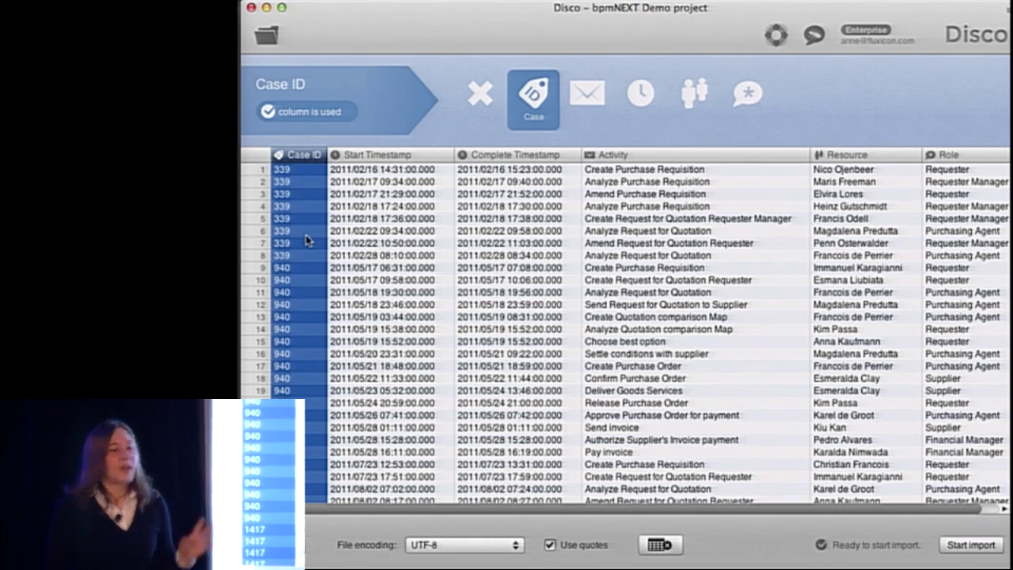
Check the Case ID, Activity and Start Timestamp column assignments and import the event log
click(481, 96)
click(521, 112)
click(620, 196)
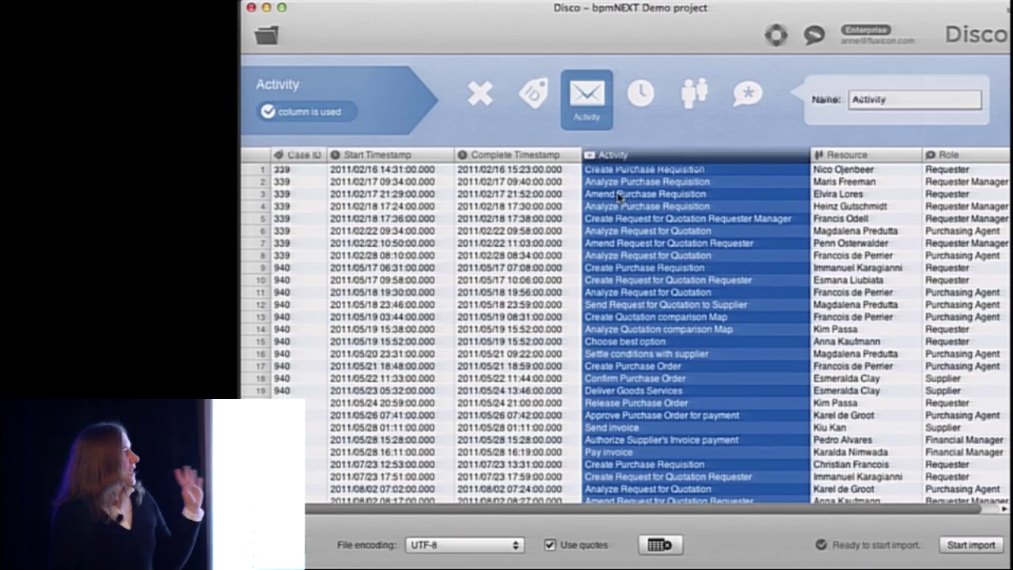
click(398, 193)
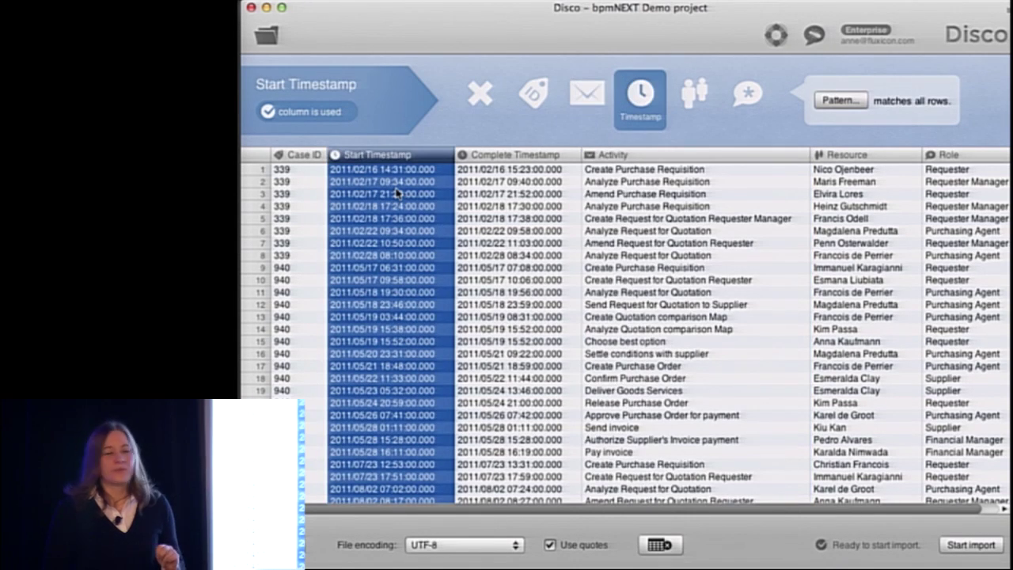
click(959, 547)
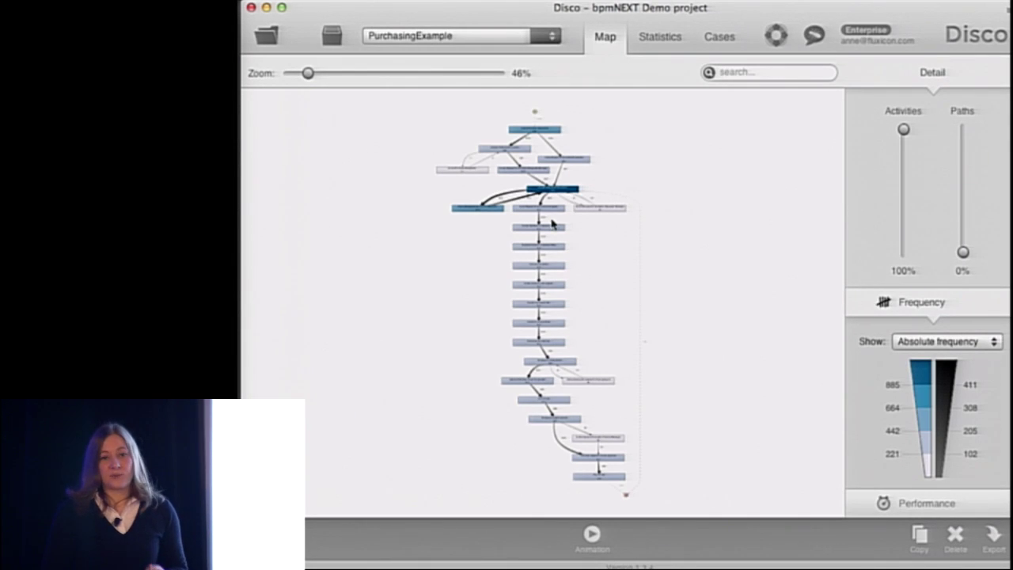
Examine the process map's start, its split after Create Purchase Requisition, and the Amend Request for Quotation Requester loop
scroll(555, 229, up, 5)
scroll(558, 223, up, 10)
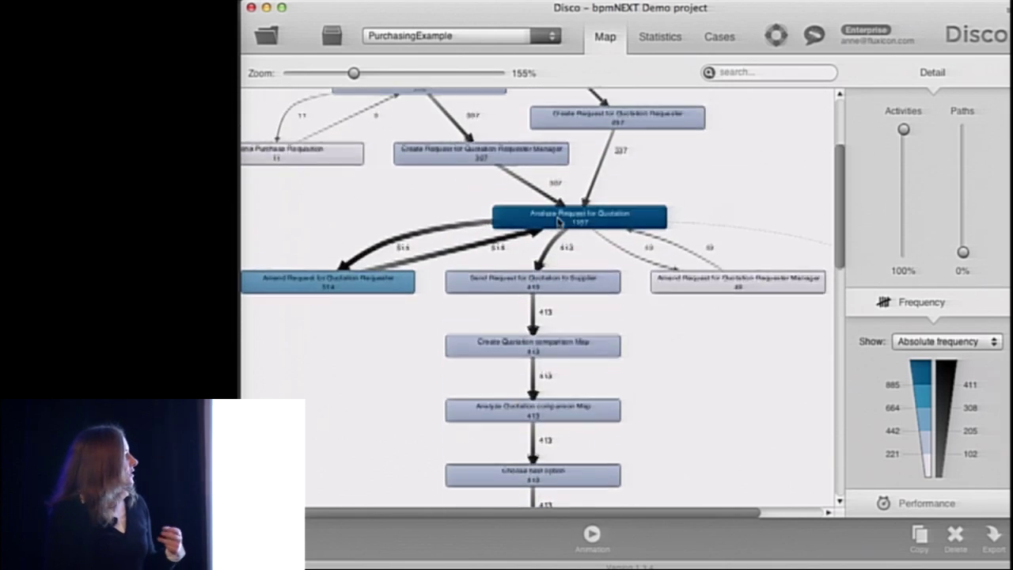
scroll(558, 224, up, 5)
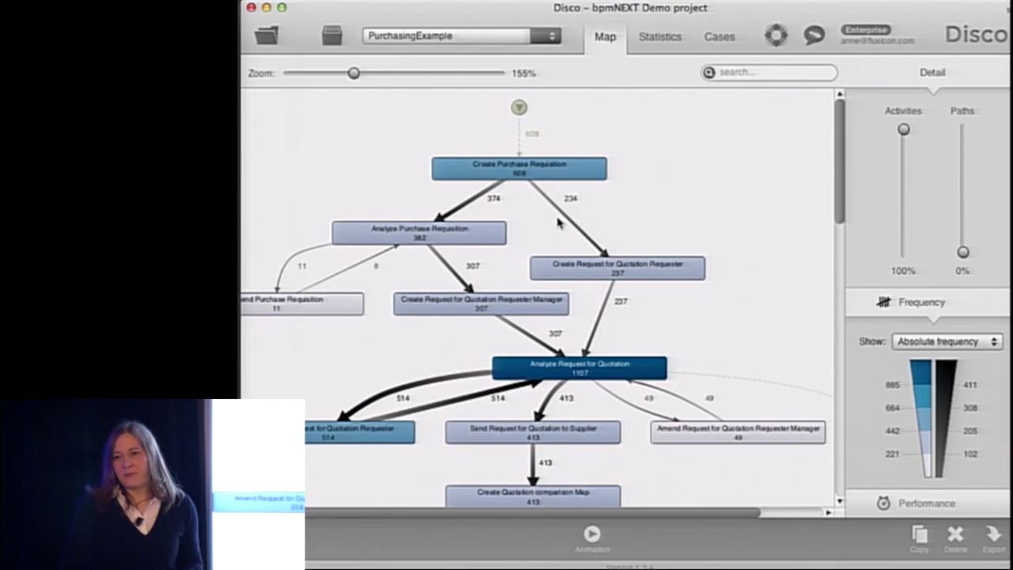
scroll(556, 224, up, 3)
scroll(556, 224, left, 3)
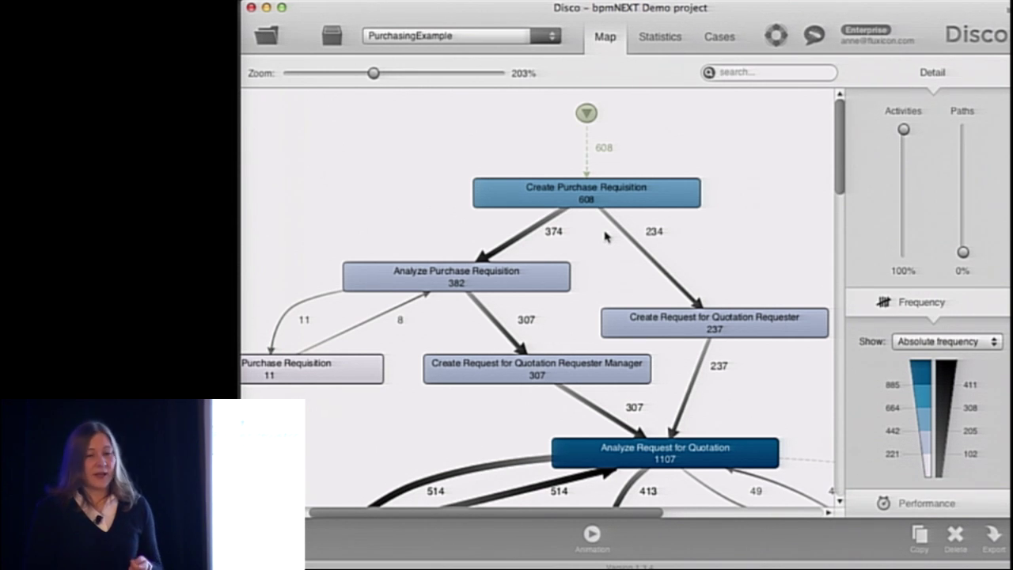
scroll(605, 236, down, 5)
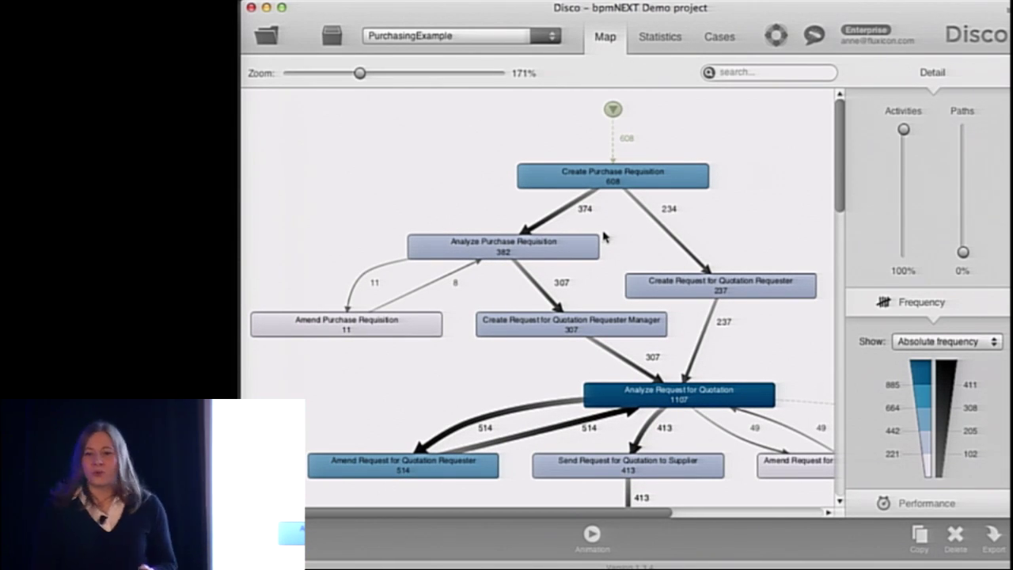
scroll(605, 236, down, 5)
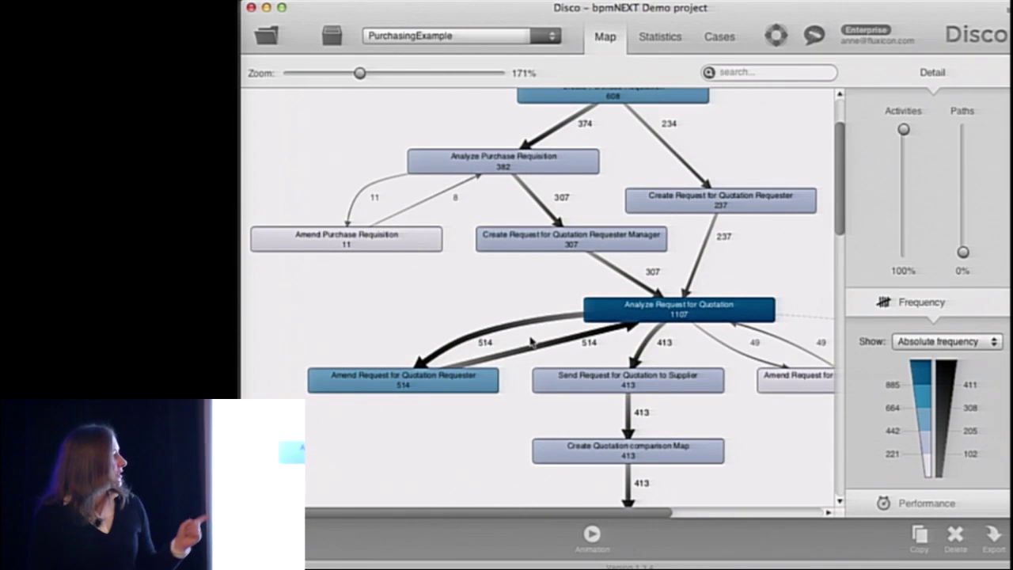
scroll(531, 341, up, 3)
scroll(531, 342, down, 2)
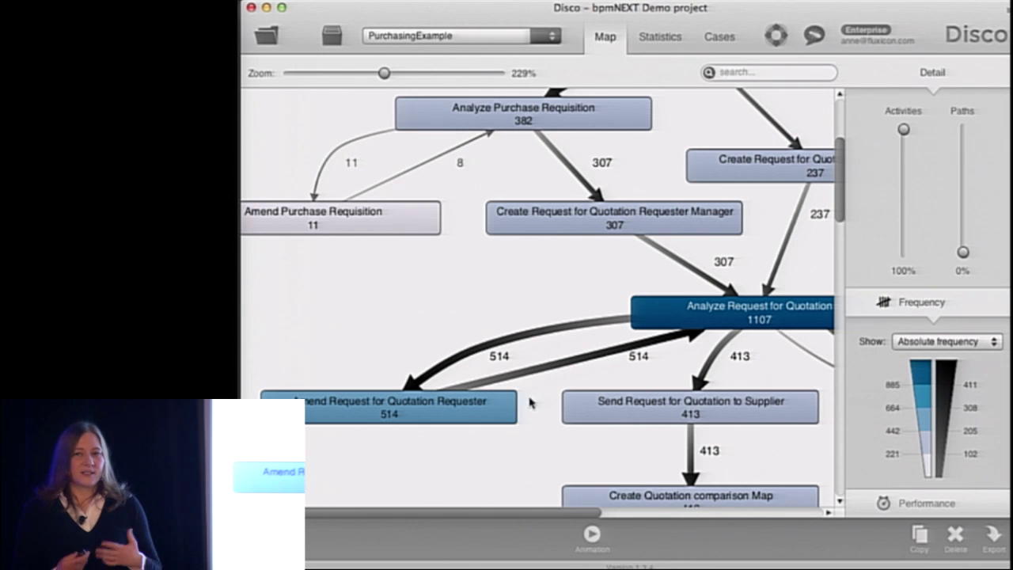
scroll(533, 401, down, 5)
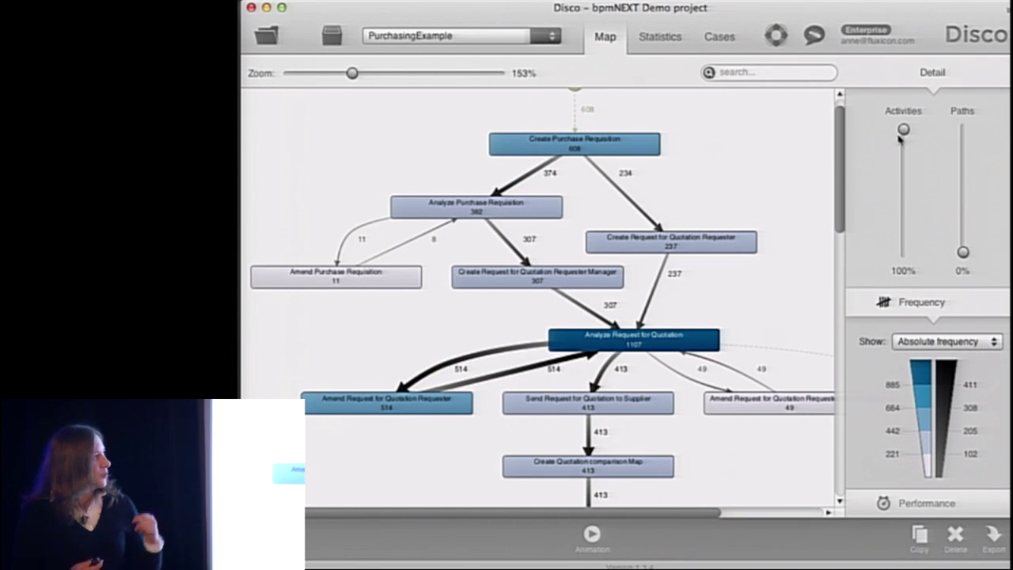
Reduce the map's activity detail to 0% and examine the simplified main flow from start to end
drag(904, 129, 904, 269)
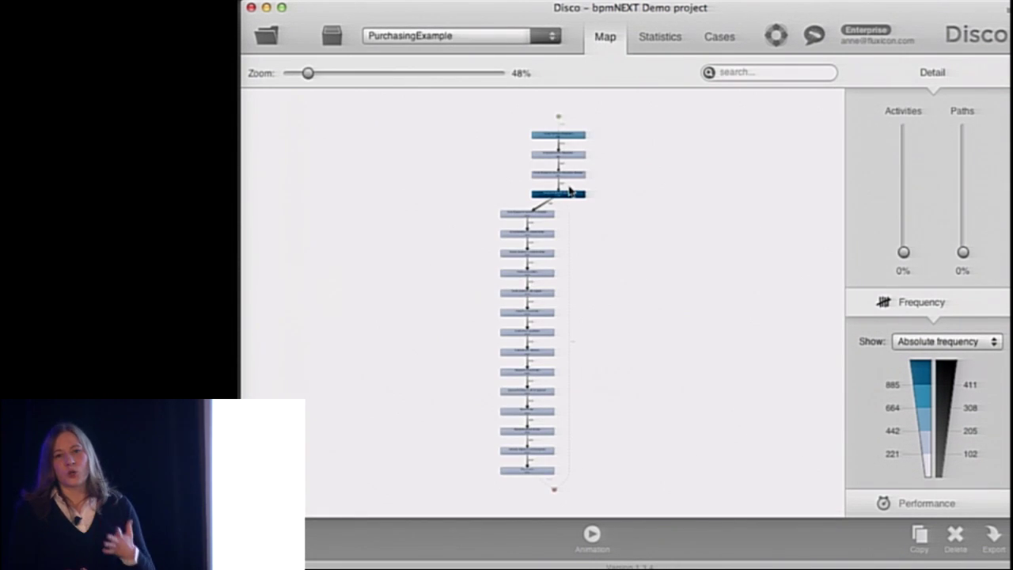
scroll(569, 191, up, 5)
scroll(569, 191, up, 5)
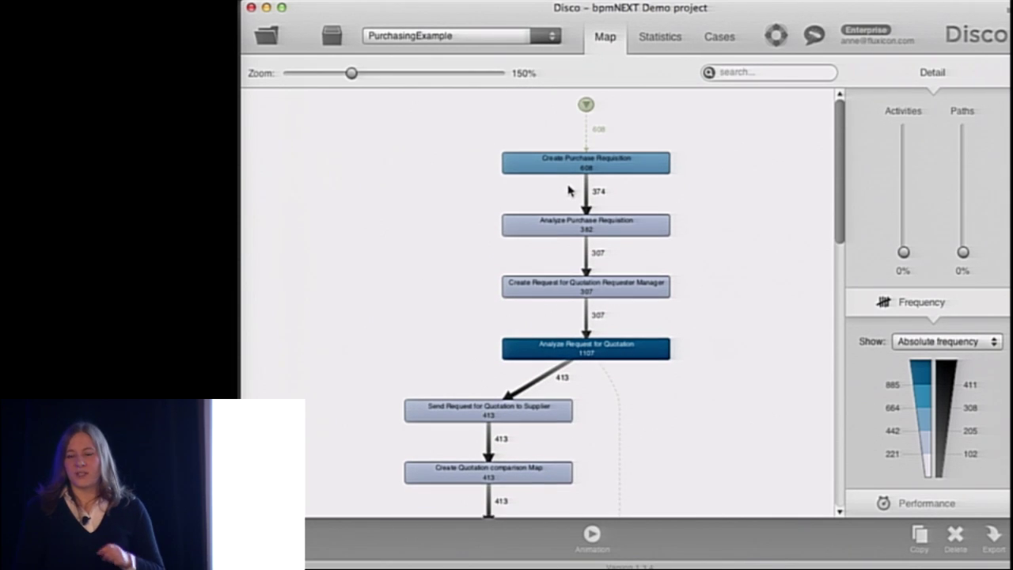
scroll(569, 191, down, 10)
scroll(569, 191, down, 10)
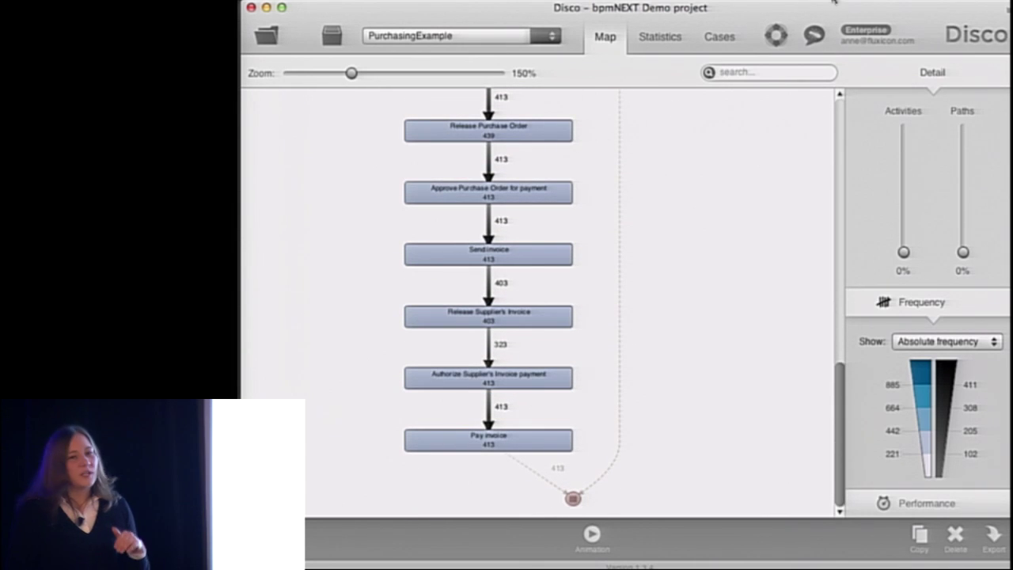
Restore the activity detail to 100% and examine the paths around Amend Purchase Requisition
drag(903, 254, 903, 129)
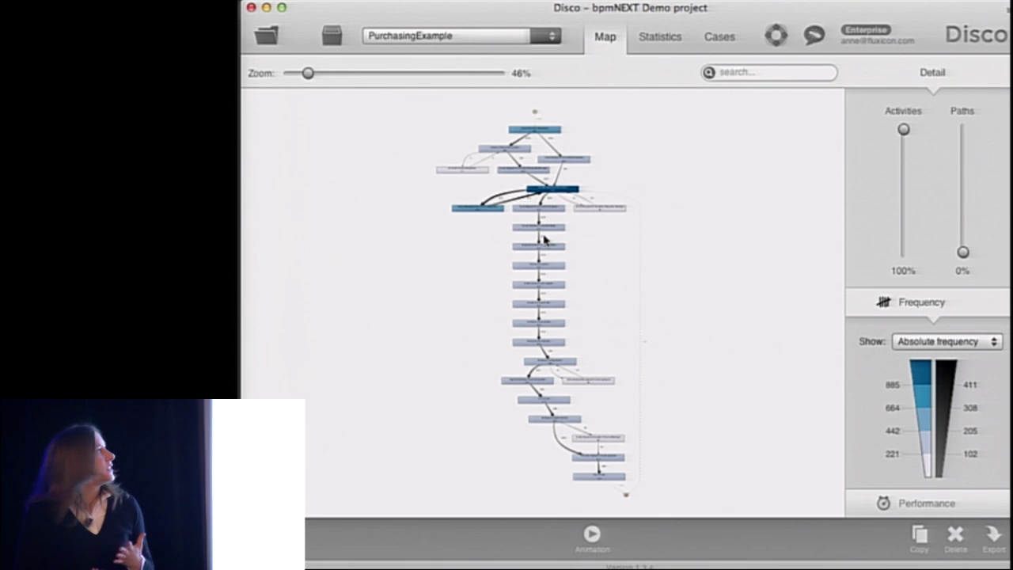
scroll(544, 239, up, 5)
scroll(544, 239, up, 5)
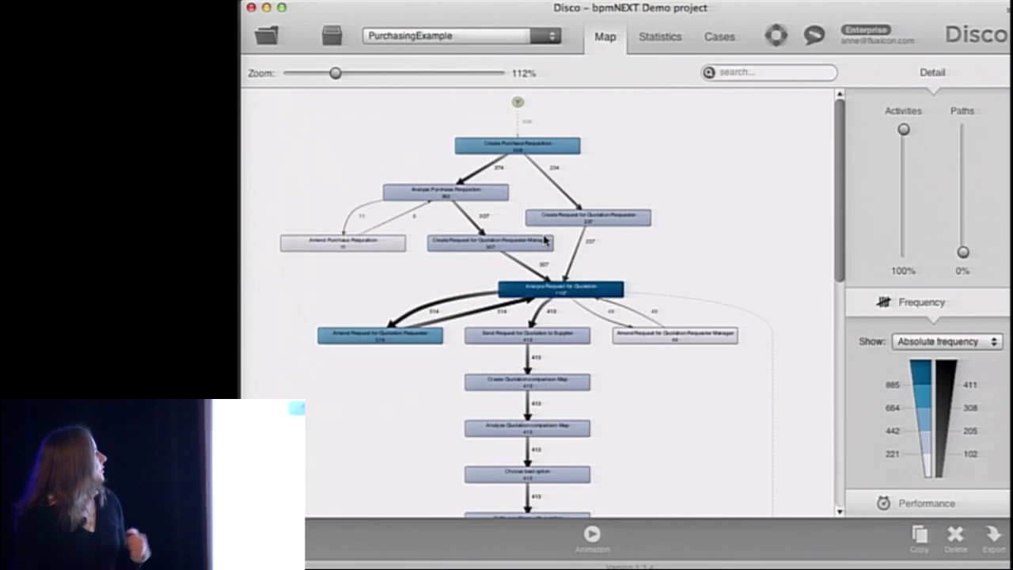
scroll(544, 239, up, 1)
scroll(544, 239, up, 5)
scroll(401, 238, left, 5)
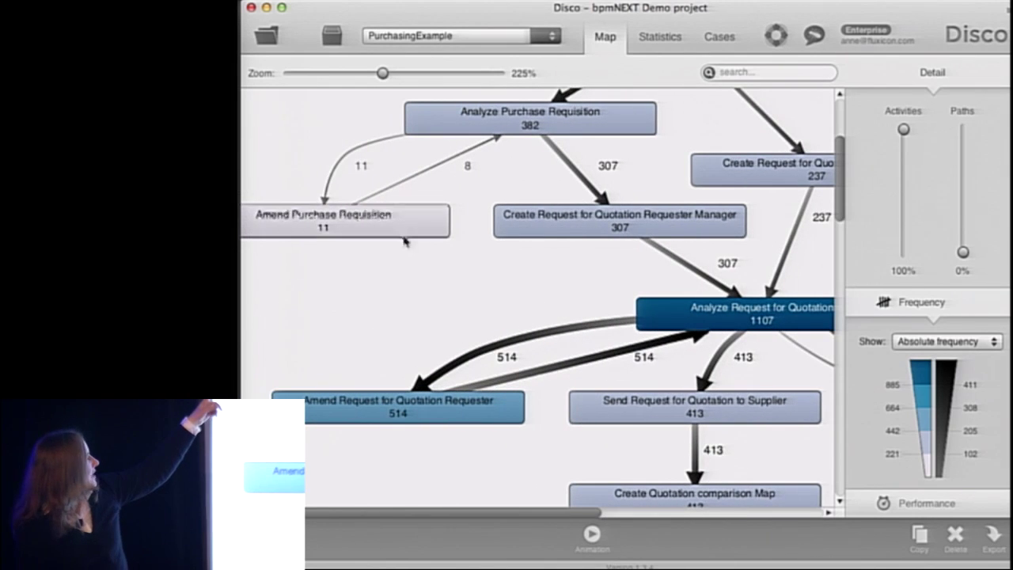
scroll(398, 228, left, 3)
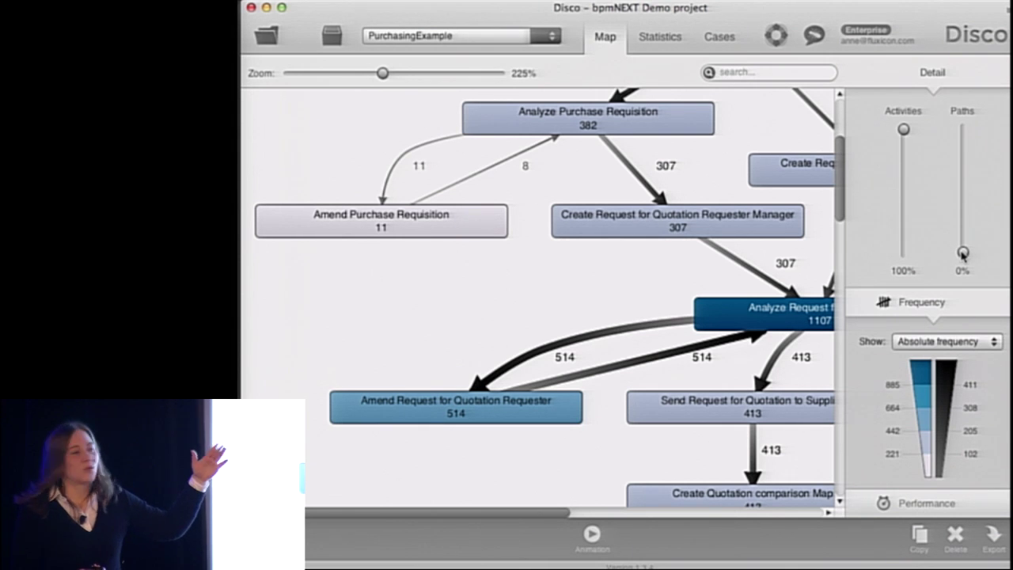
Set the map's path detail to 100% and examine the connections leaving Amend Purchase Requisition
drag(962, 253, 963, 129)
scroll(584, 171, up, 10)
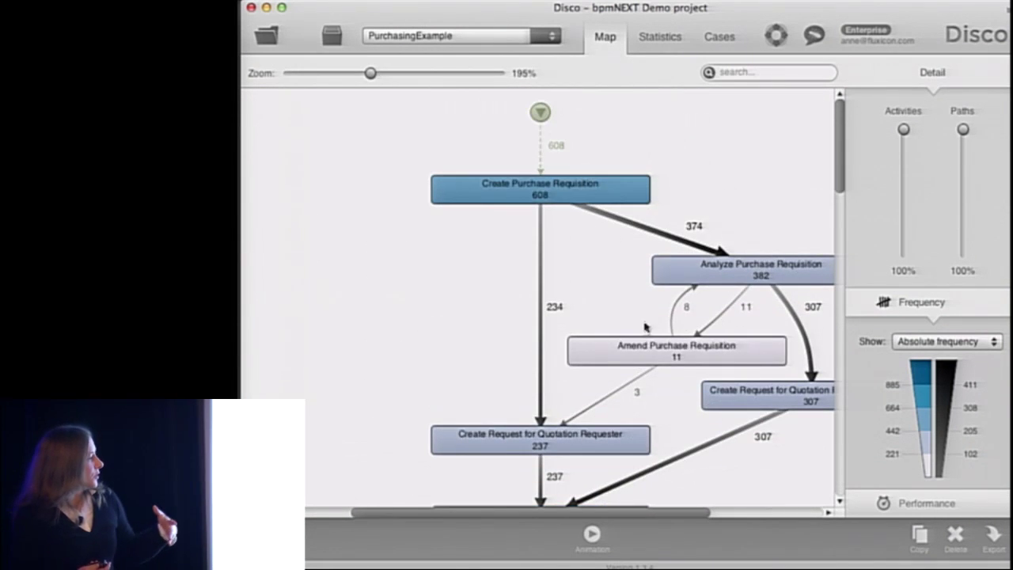
scroll(645, 338, right, 5)
scroll(646, 338, down, 1)
scroll(645, 338, up, 2)
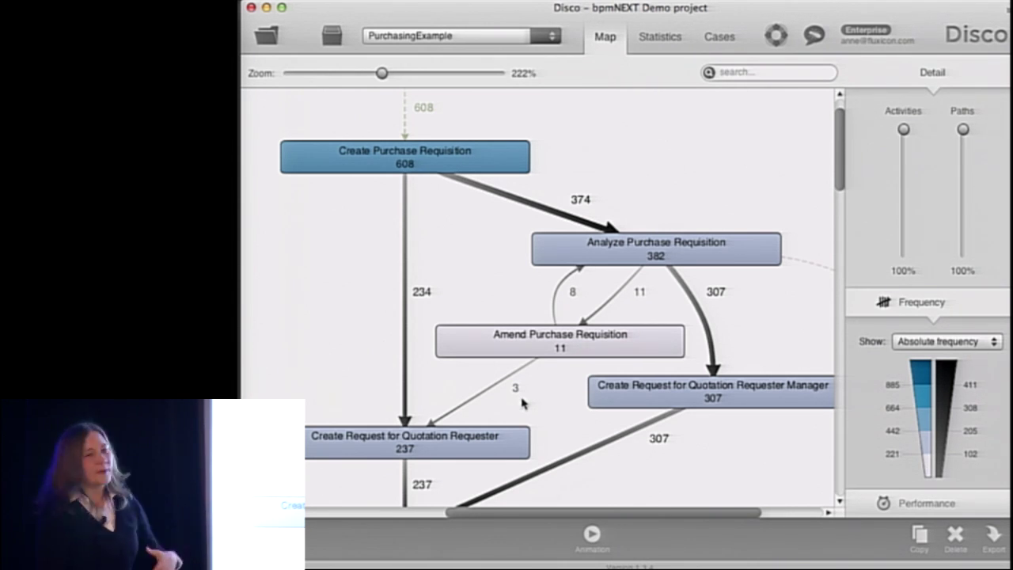
Display the case duration distribution in the PurchasingExample overview statistics and examine the spread of short and long cases
scroll(514, 407, down, 5)
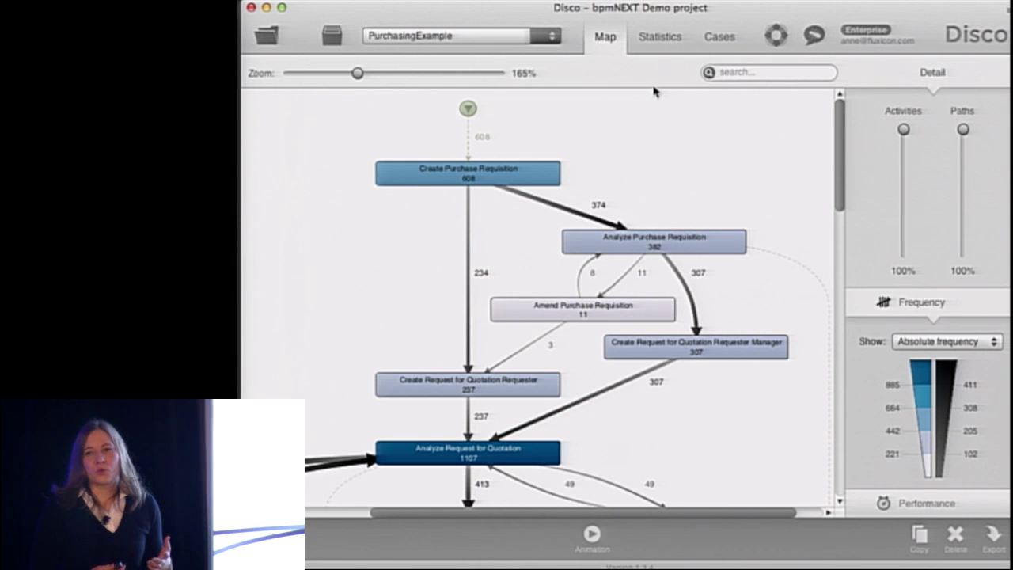
click(658, 40)
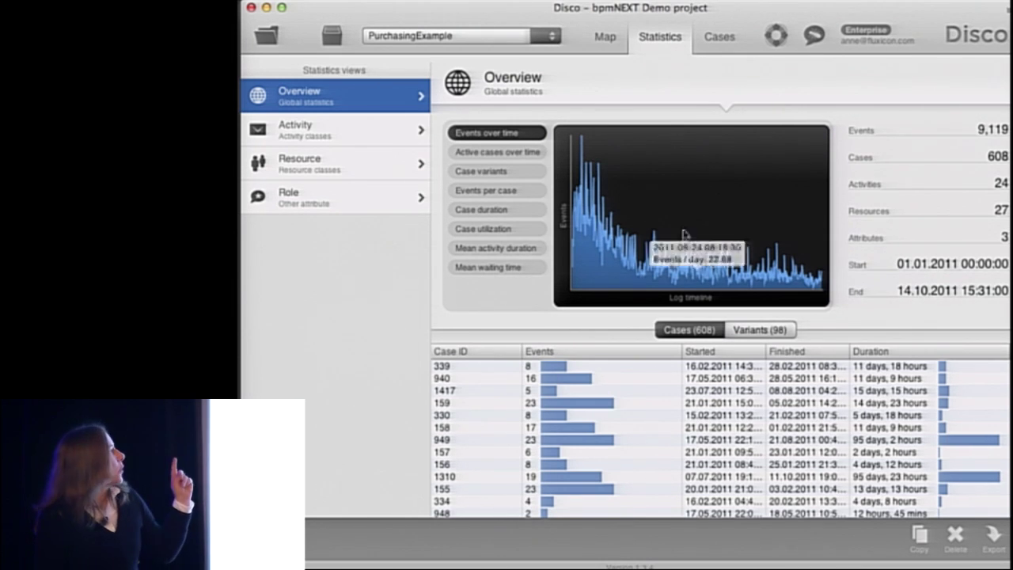
click(519, 210)
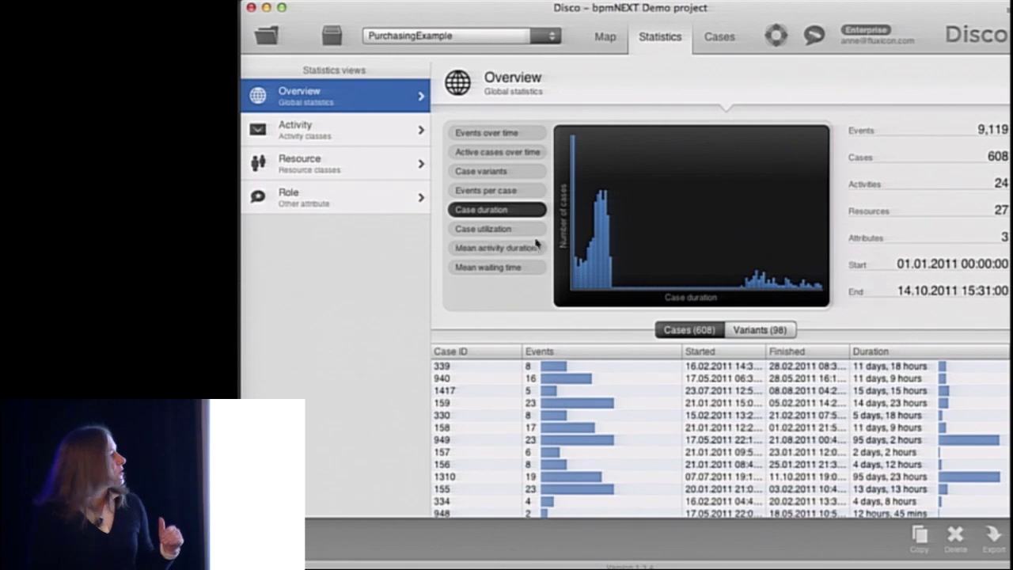
mouse_move(601, 288)
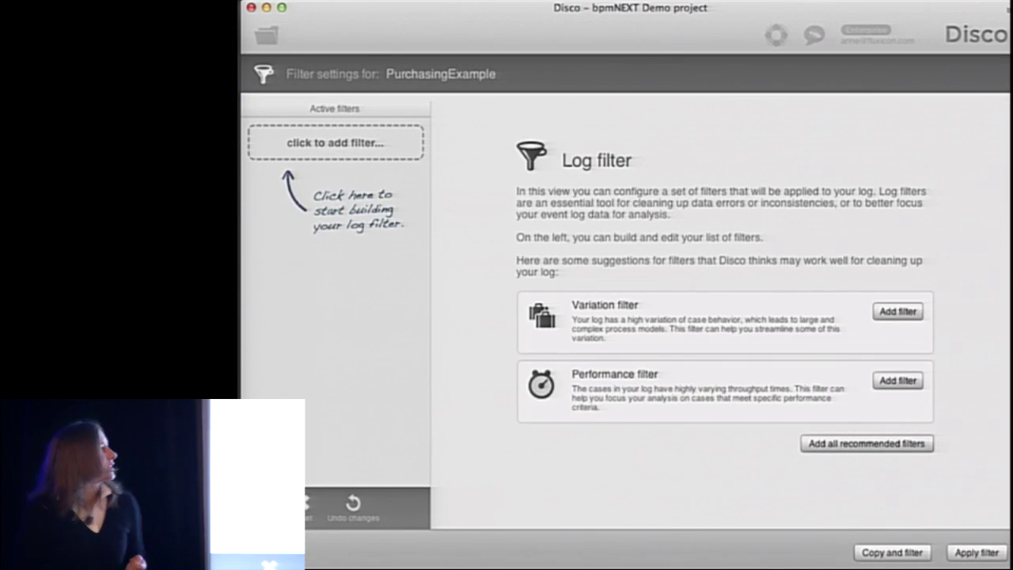
Add a Performance filter by case duration with a minimum duration of 70 days, 13 hours
click(323, 148)
click(321, 247)
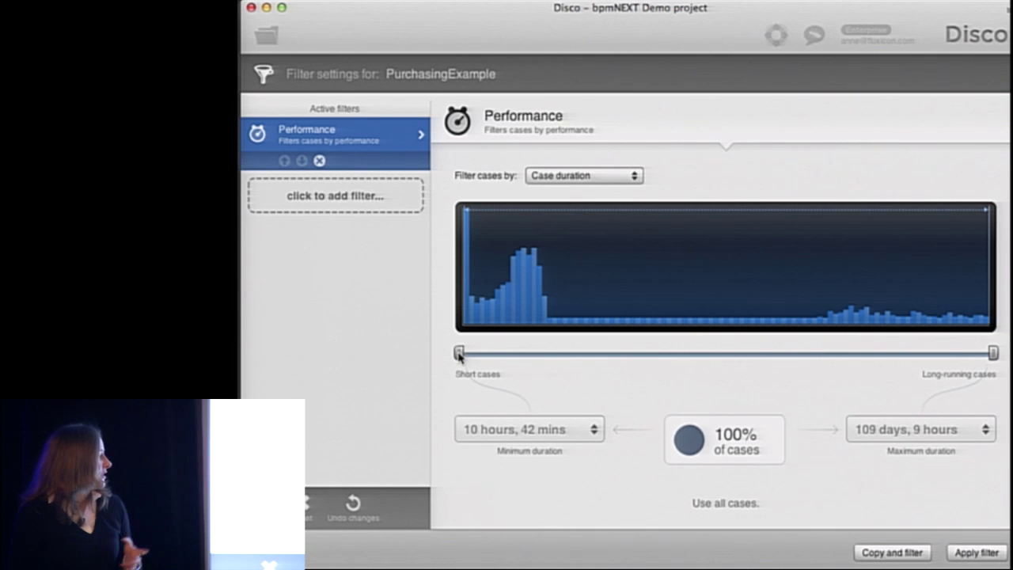
drag(459, 356, 798, 365)
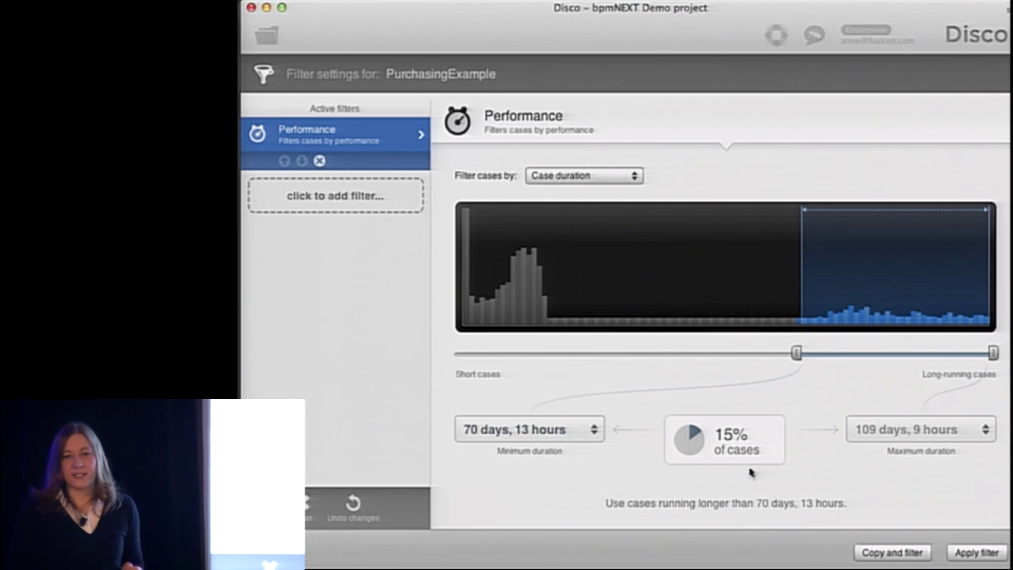
Apply the filter to a copy of the log named slow cases and examine its case duration distribution
click(871, 553)
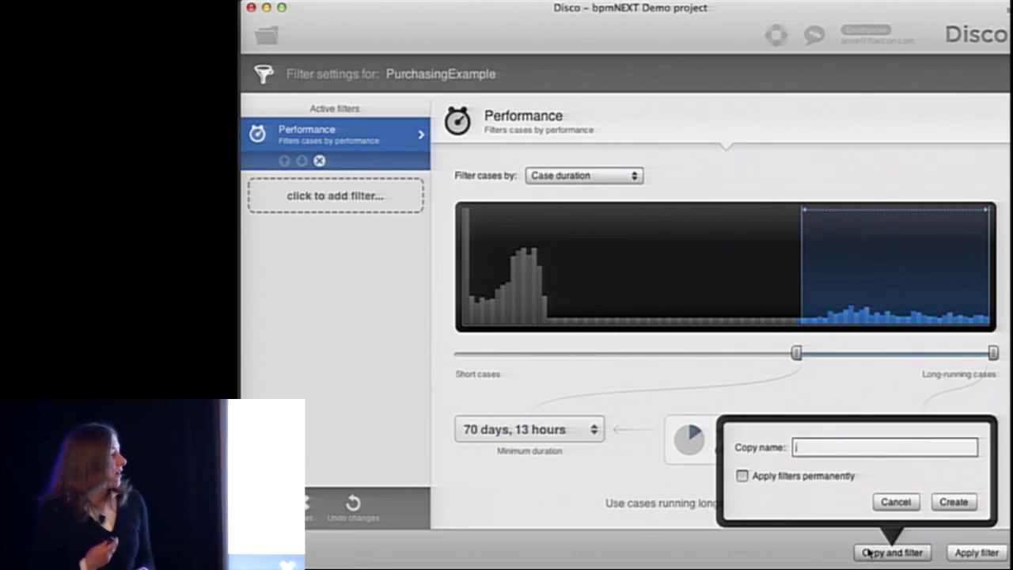
text(slow cases)
key(Return)
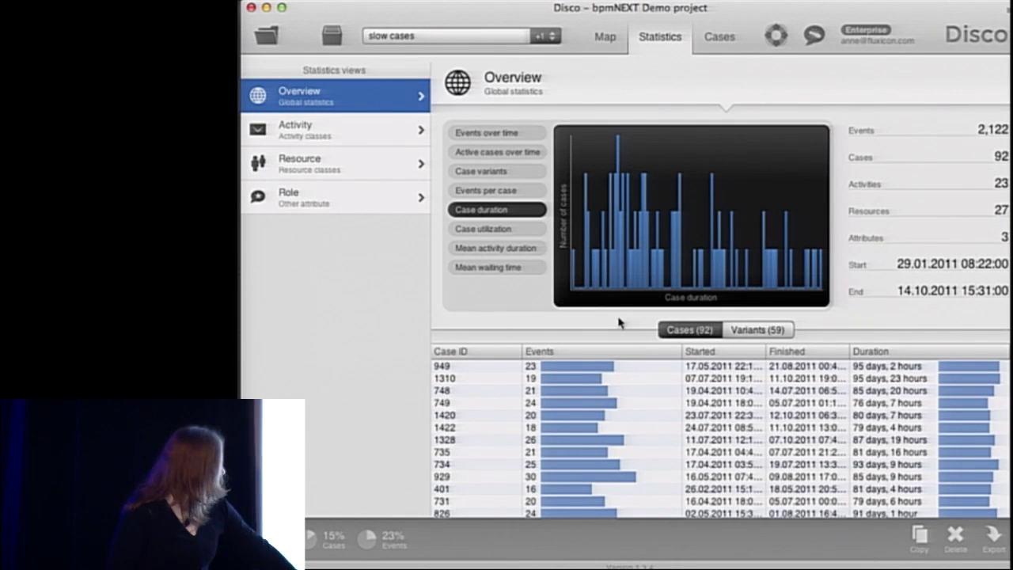
mouse_move(623, 306)
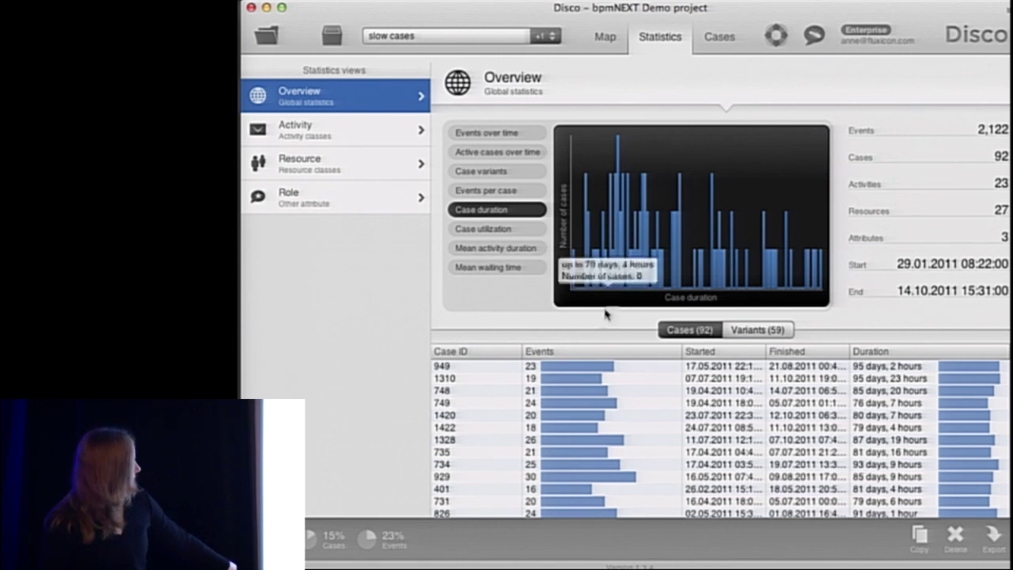
Show the slow cases process map and examine its start and the amendment loops around Analyze Request for Quotation
click(606, 49)
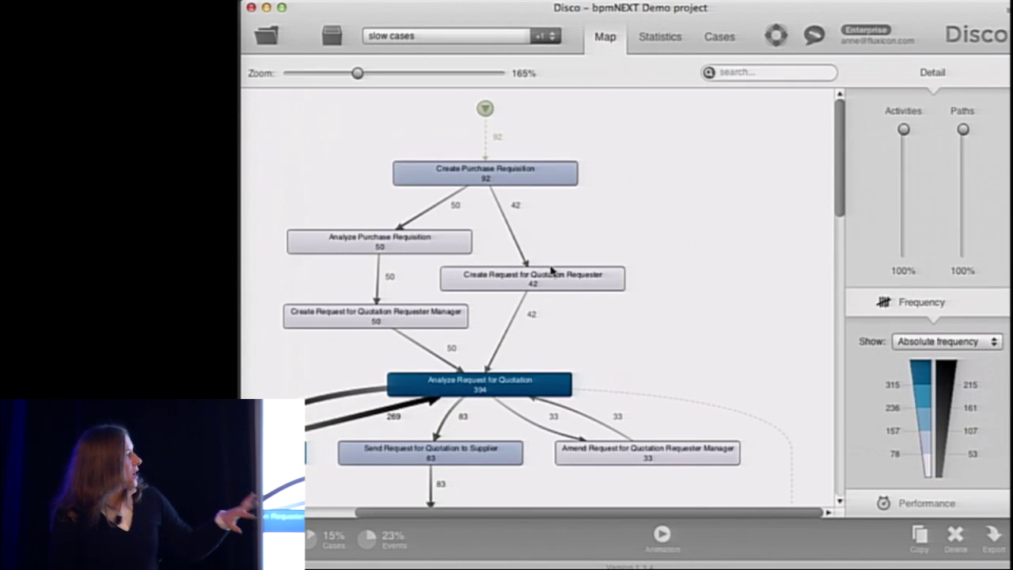
scroll(552, 272, down, 5)
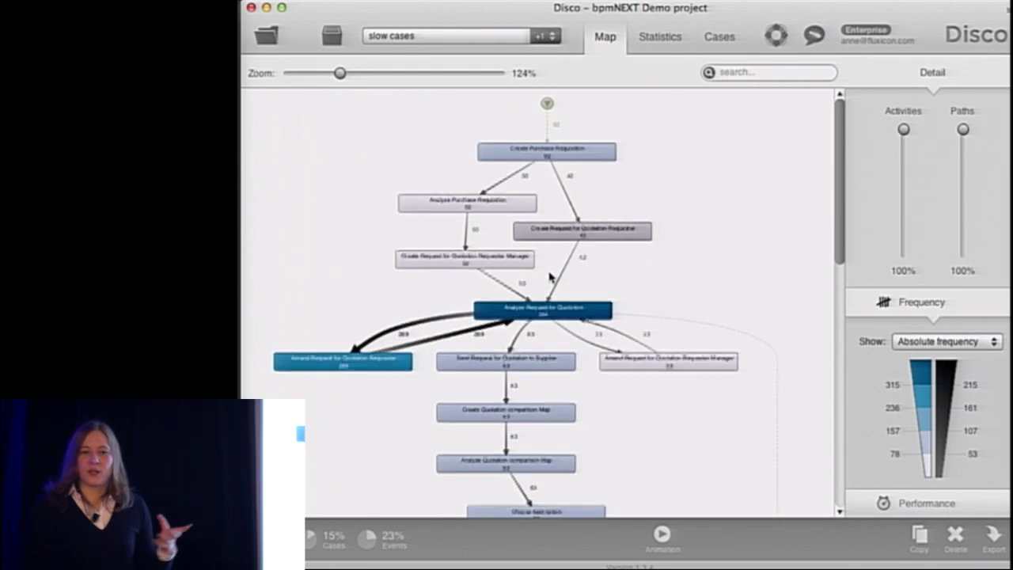
scroll(551, 272, up, 5)
scroll(570, 205, up, 3)
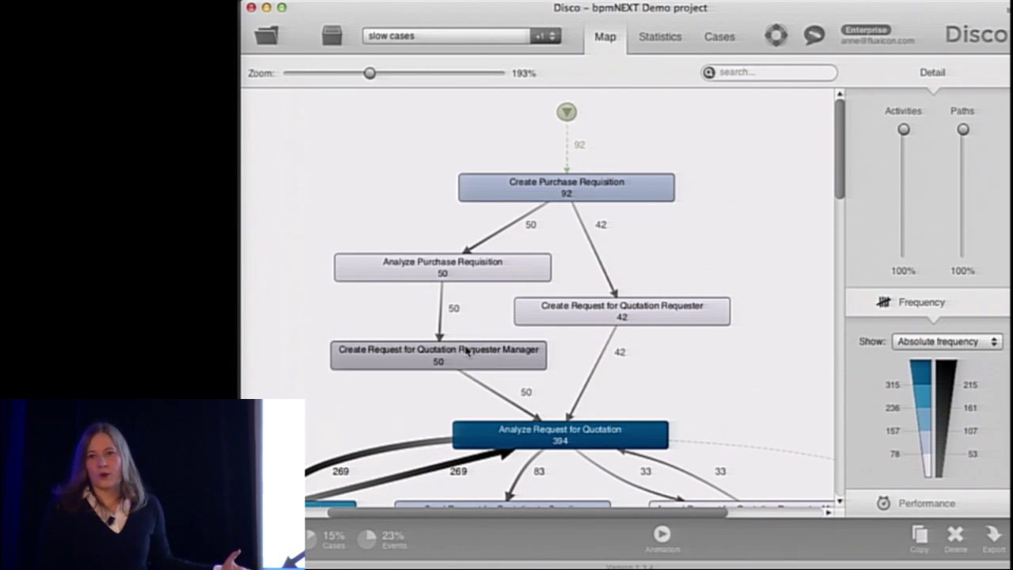
scroll(466, 351, down, 3)
scroll(465, 350, left, 3)
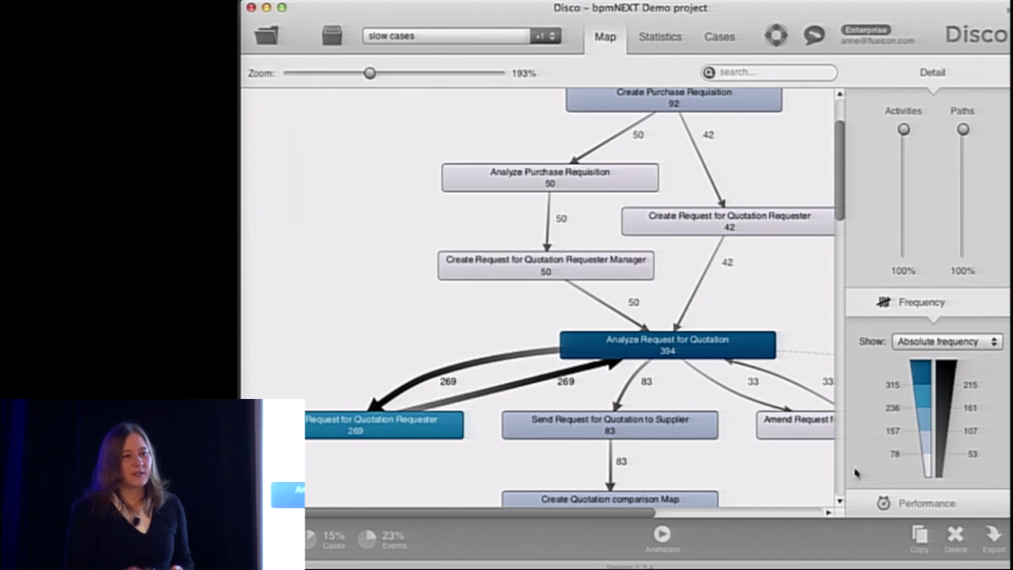
Switch the slow cases map to performance by total duration and examine the delays around Analyze Request for Quotation
click(904, 505)
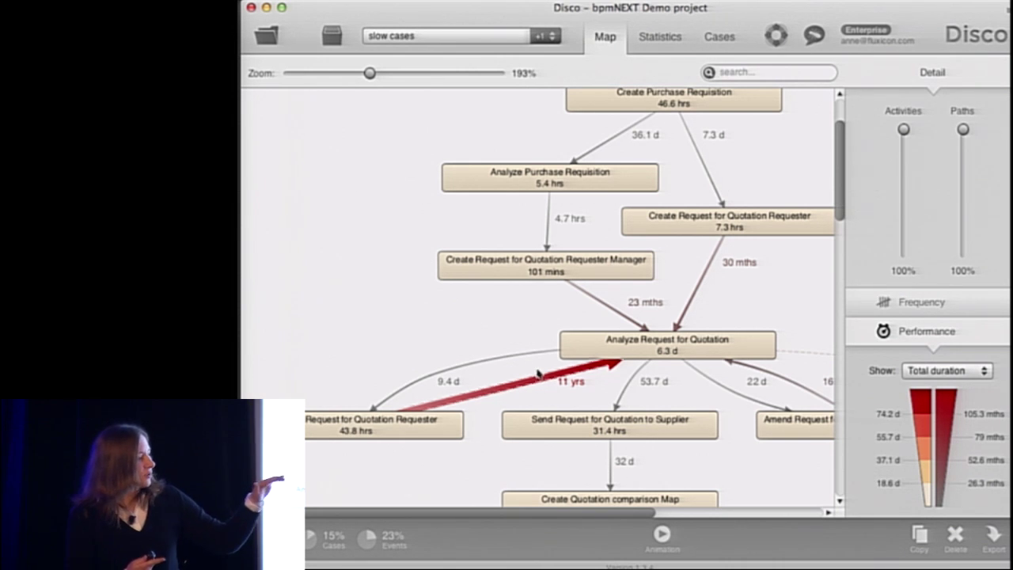
scroll(535, 374, down, 3)
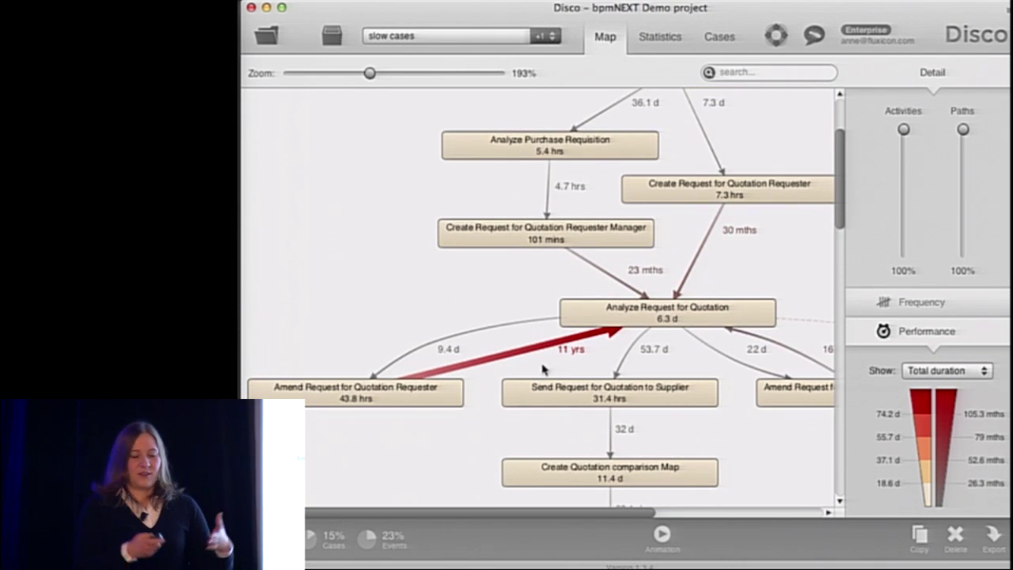
scroll(544, 369, down, 5)
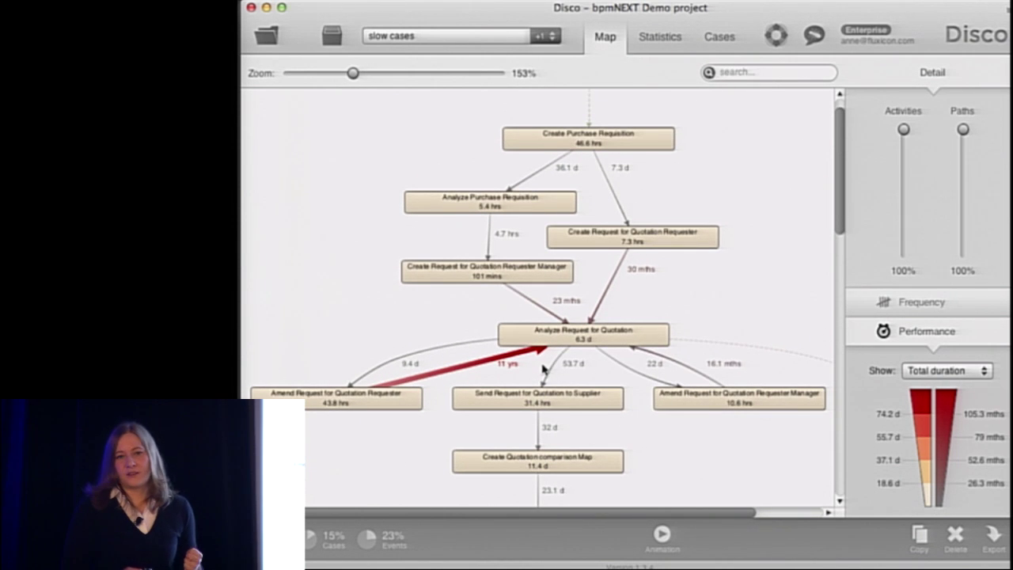
scroll(544, 369, down, 2)
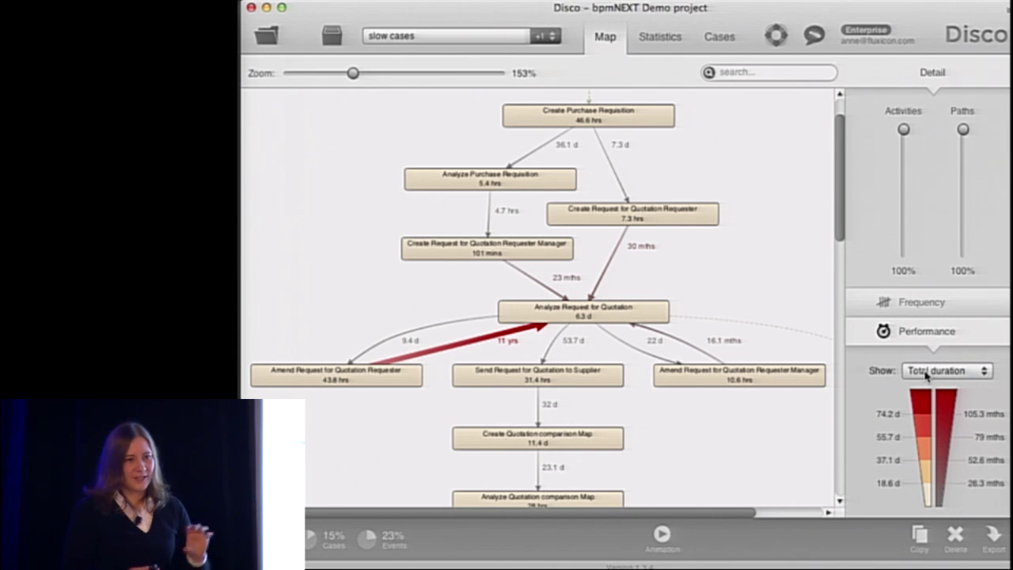
Set the performance map to mean duration and examine the paths leading into Analyze Request for Quotation
click(926, 372)
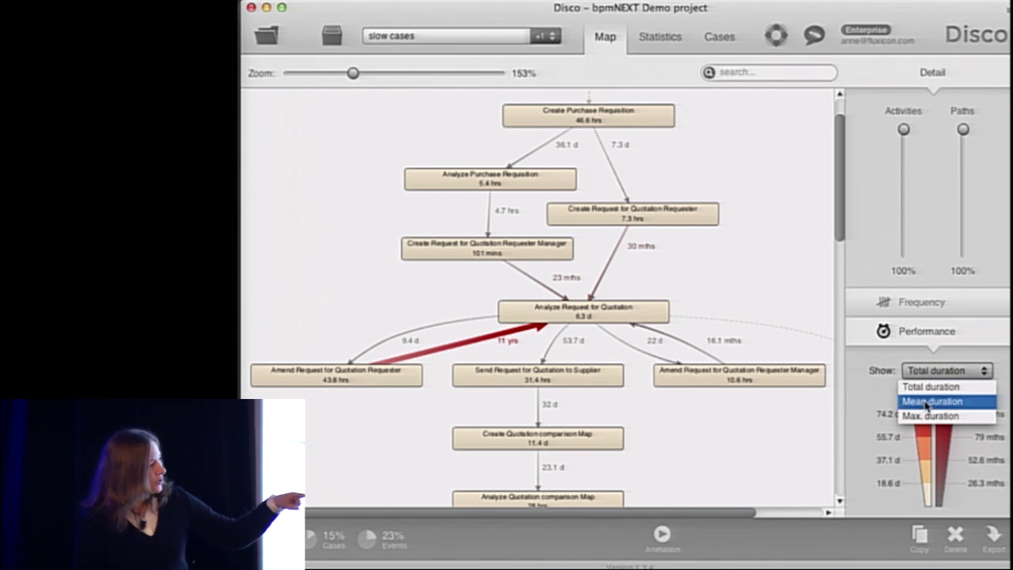
click(928, 403)
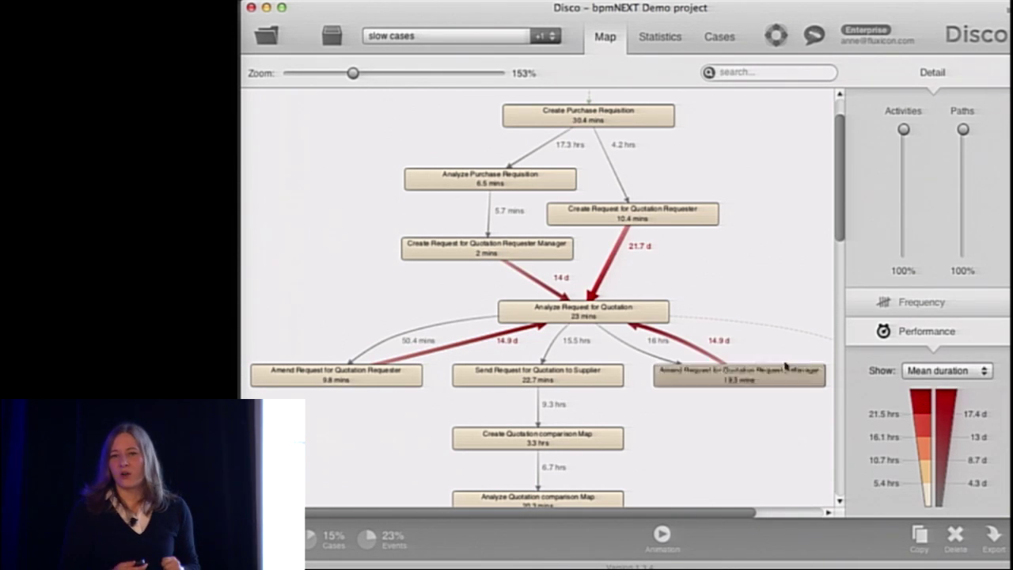
scroll(503, 308, up, 5)
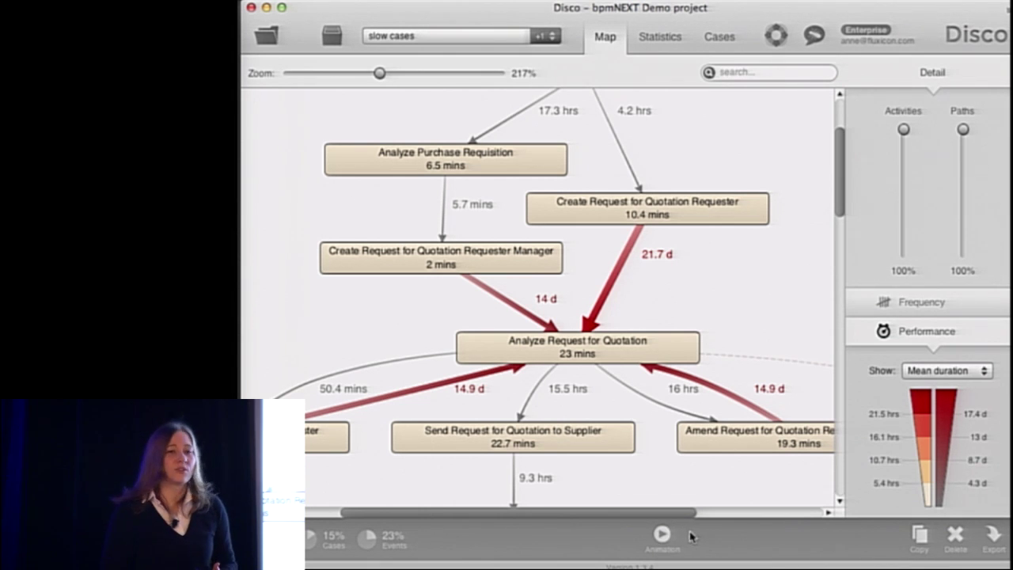
Play the slow cases animation, advance it to early July 2011, examine the queues at Analyze Request for Quotation, and return to the map
click(662, 536)
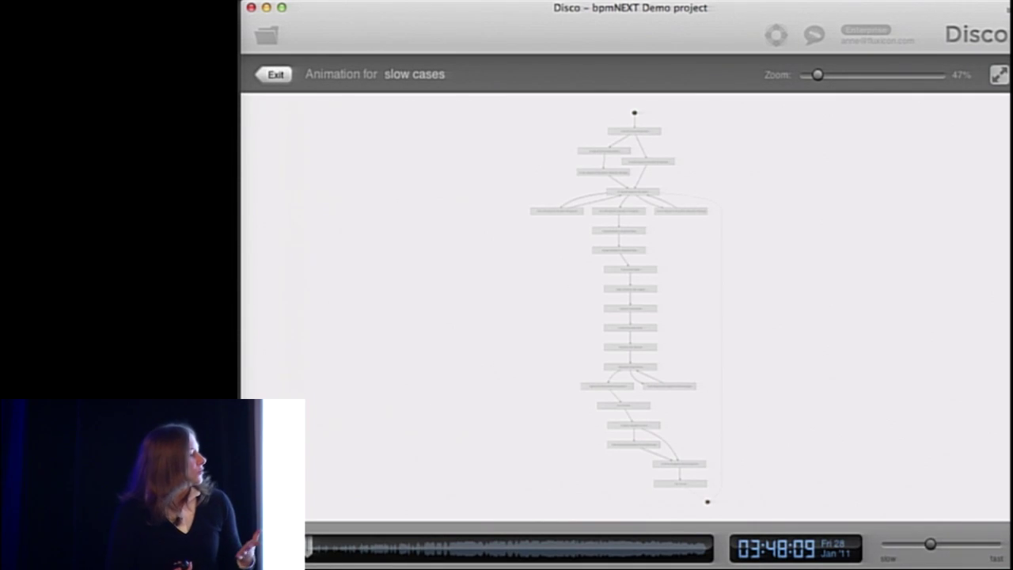
scroll(716, 164, up, 5)
scroll(716, 164, up, 4)
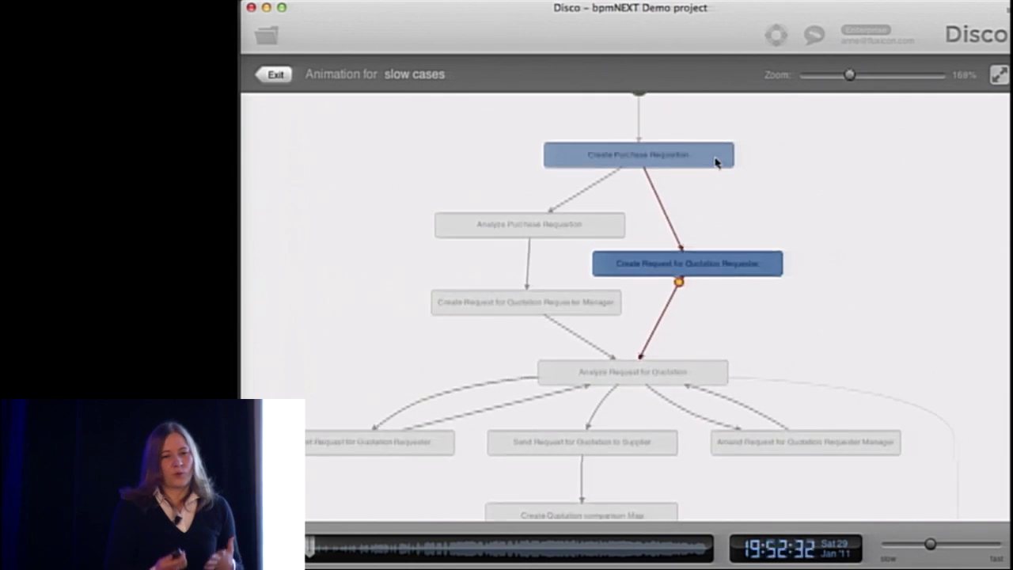
scroll(715, 163, up, 1)
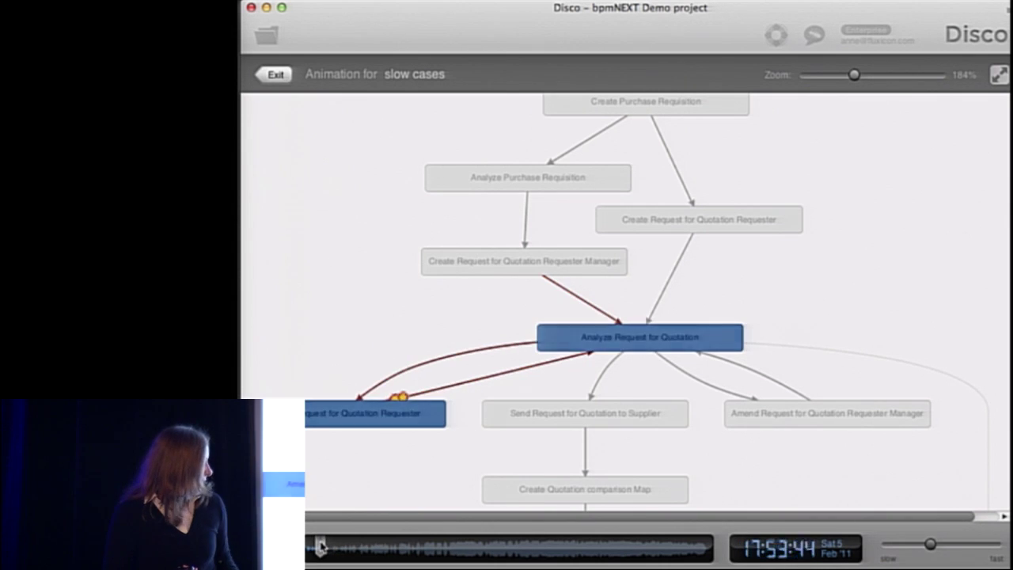
drag(321, 547, 546, 545)
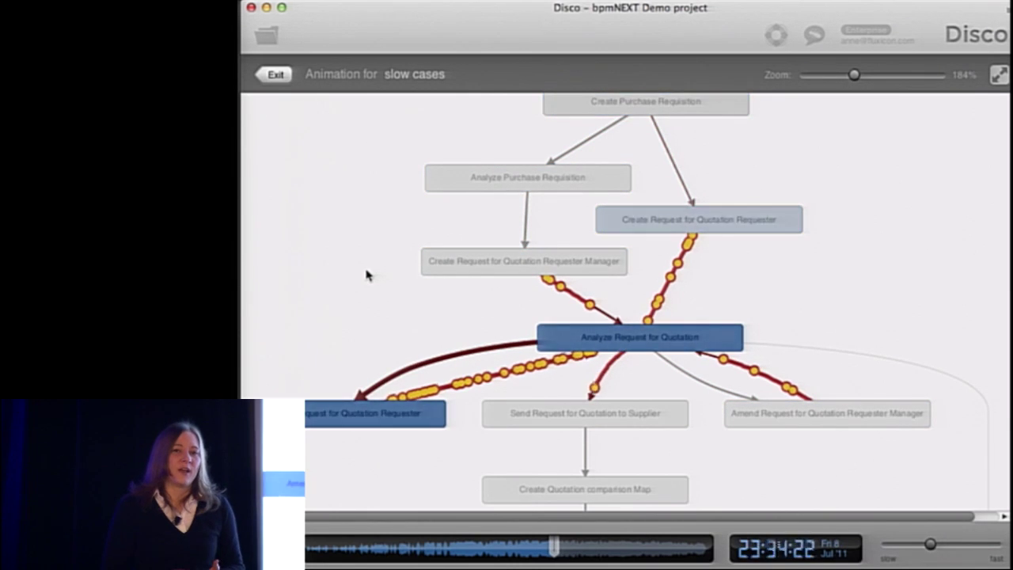
click(274, 74)
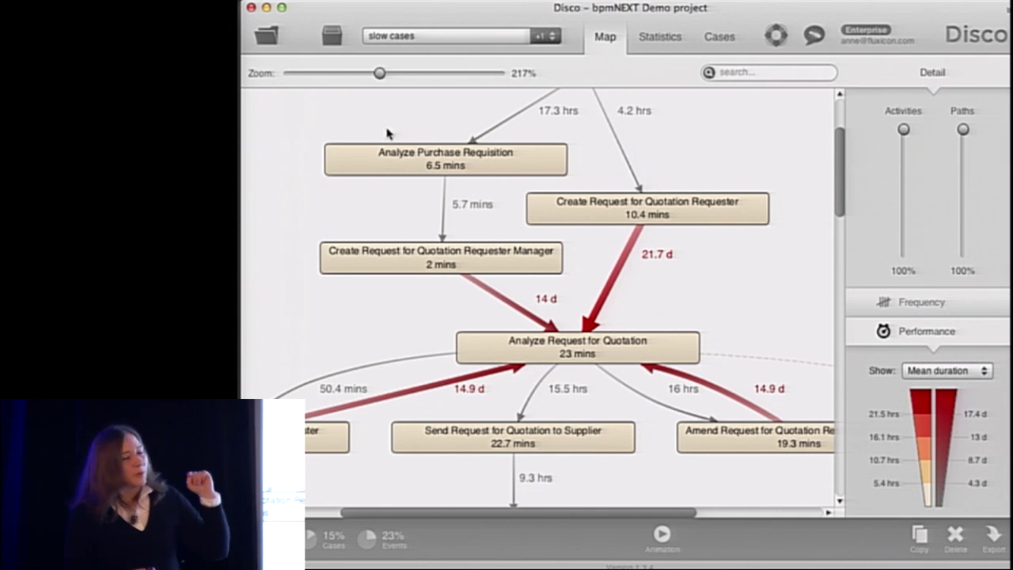
Switch back to the PurchasingExample log and display its process map
click(395, 41)
click(394, 54)
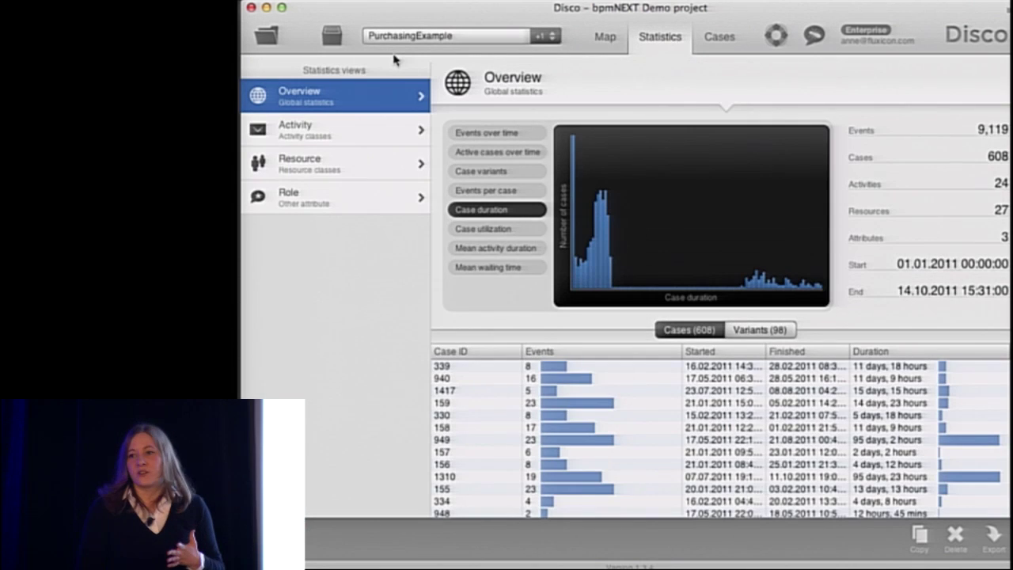
click(596, 37)
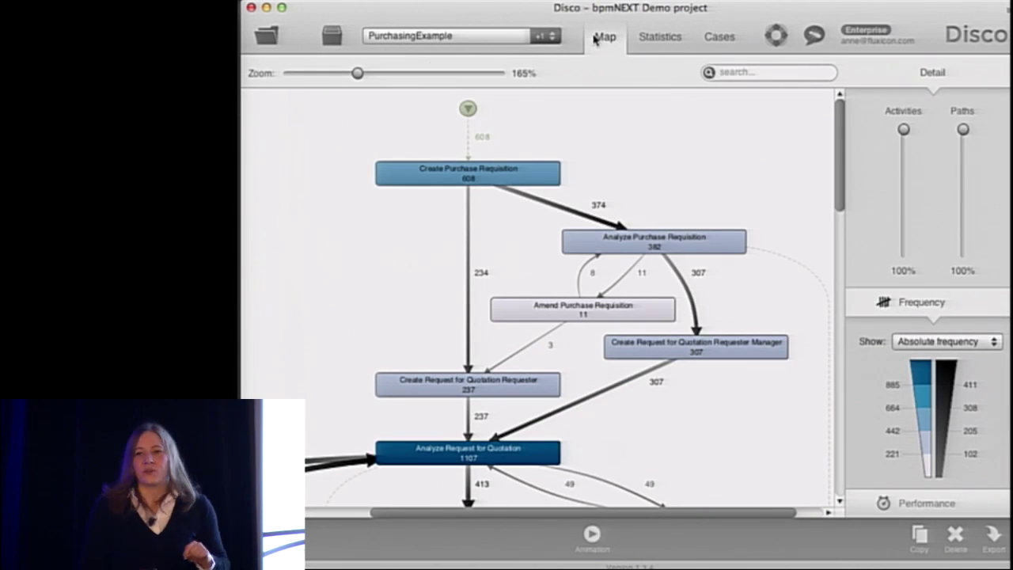
Examine the process flow down to Pay invoice and the direct path from Send invoice to Authorize Supplier's Invoice payment
scroll(541, 273, down, 10)
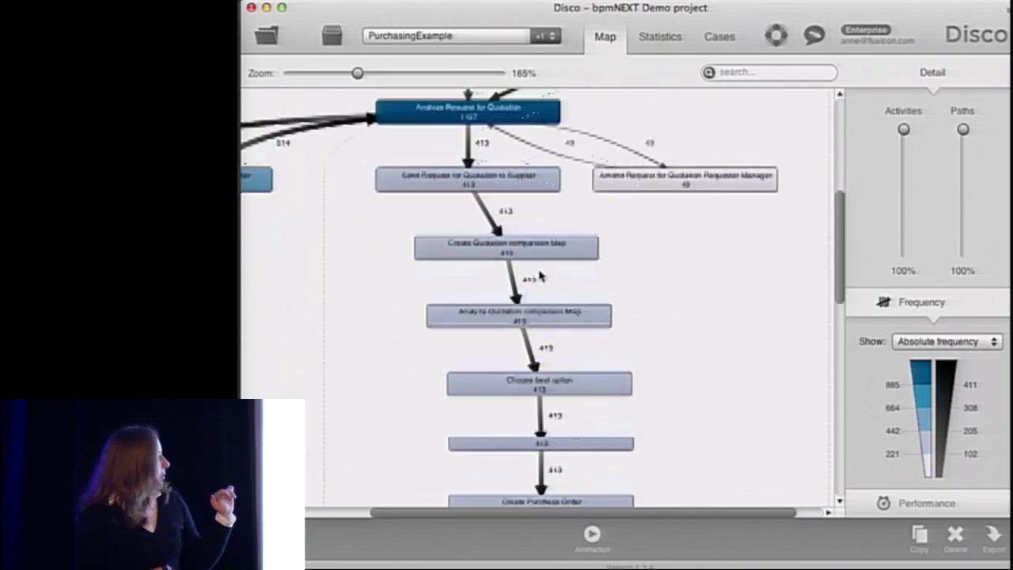
scroll(541, 273, down, 10)
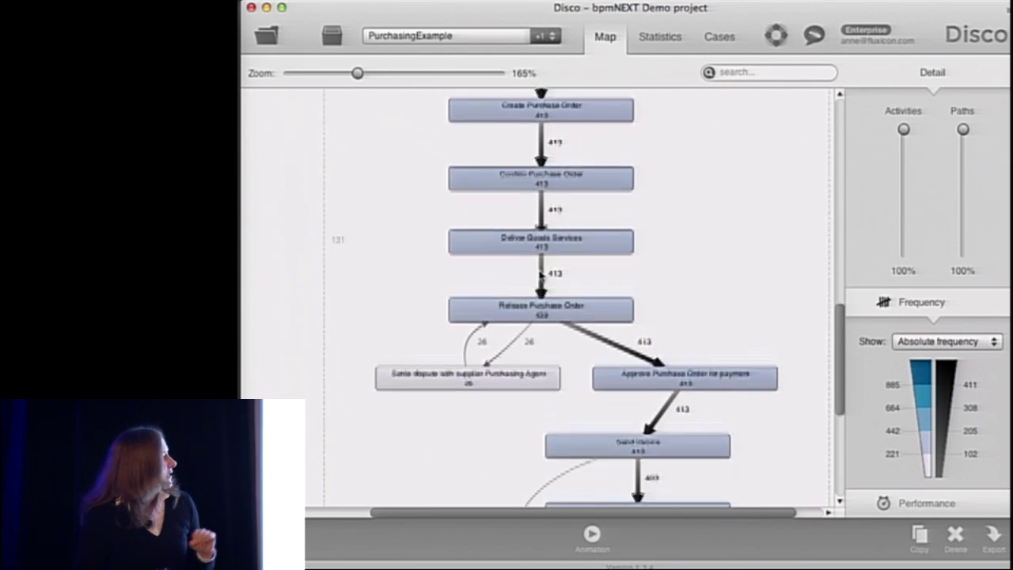
scroll(540, 273, down, 3)
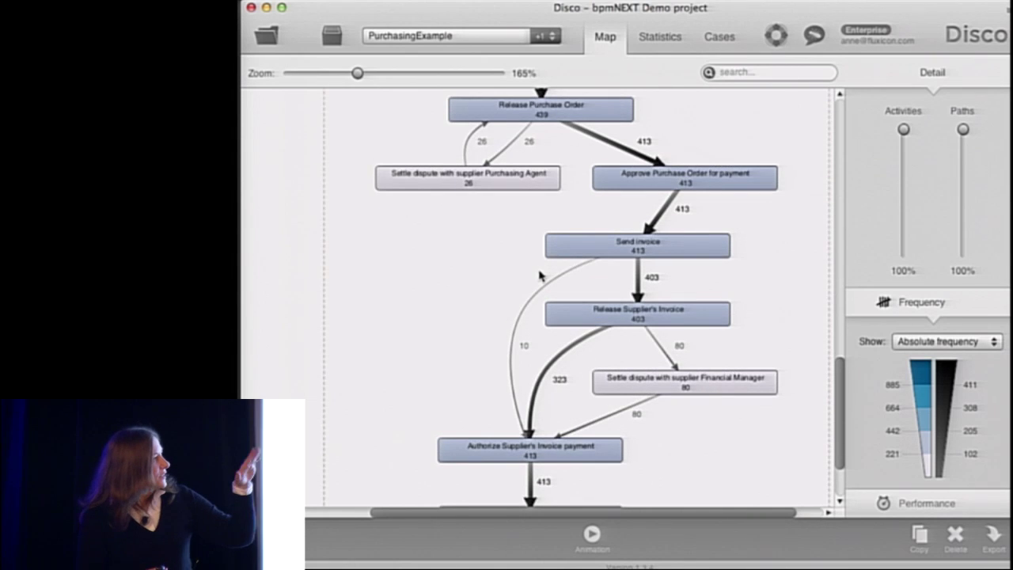
scroll(541, 276, up, 2)
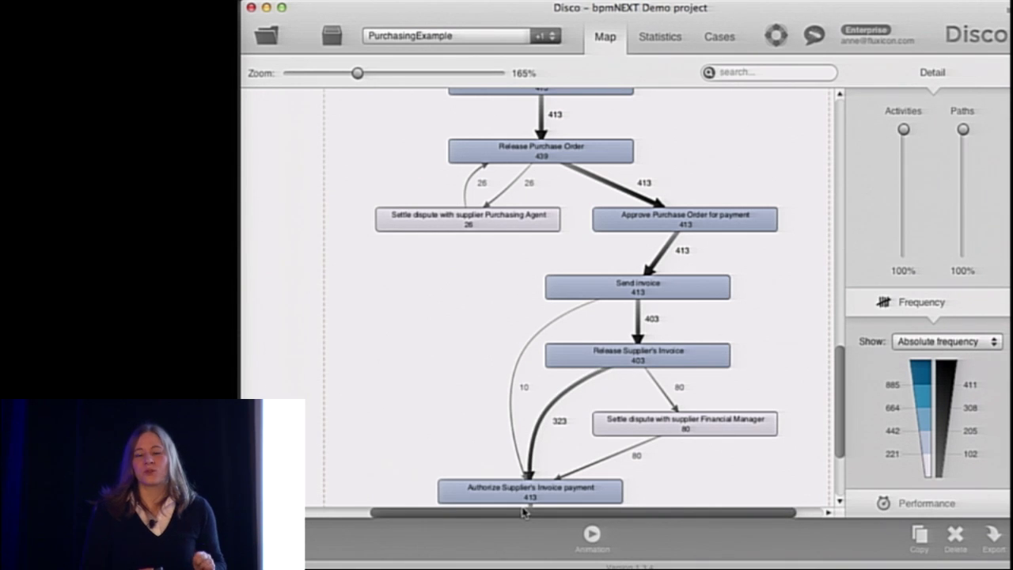
scroll(520, 469, down, 3)
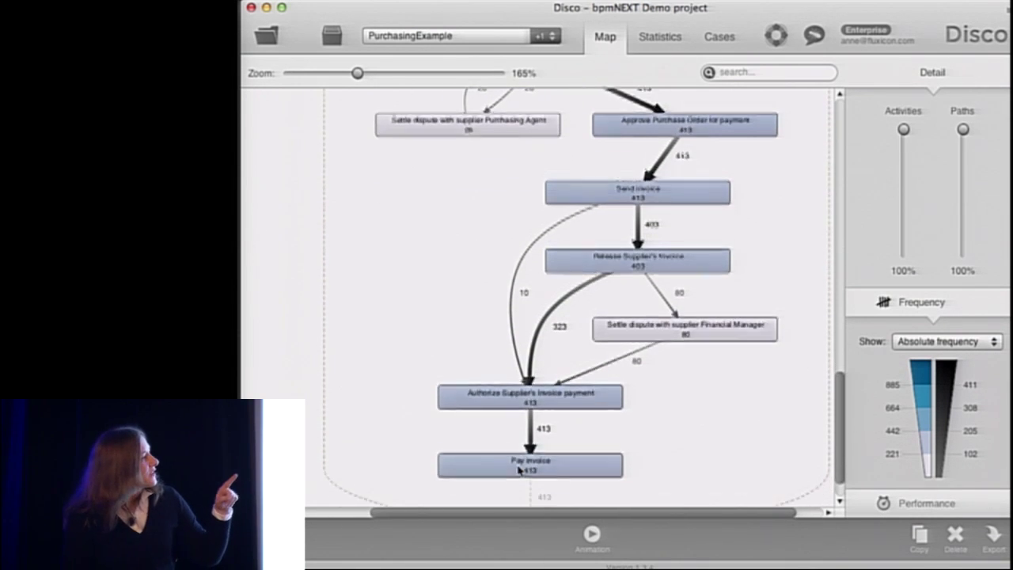
scroll(603, 273, up, 3)
click(605, 274)
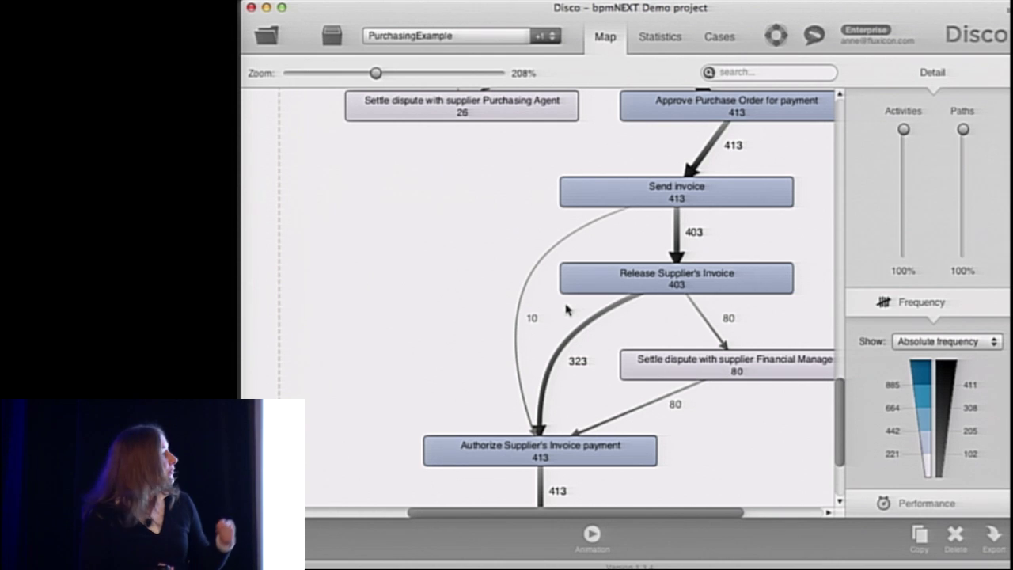
scroll(554, 310, right, 3)
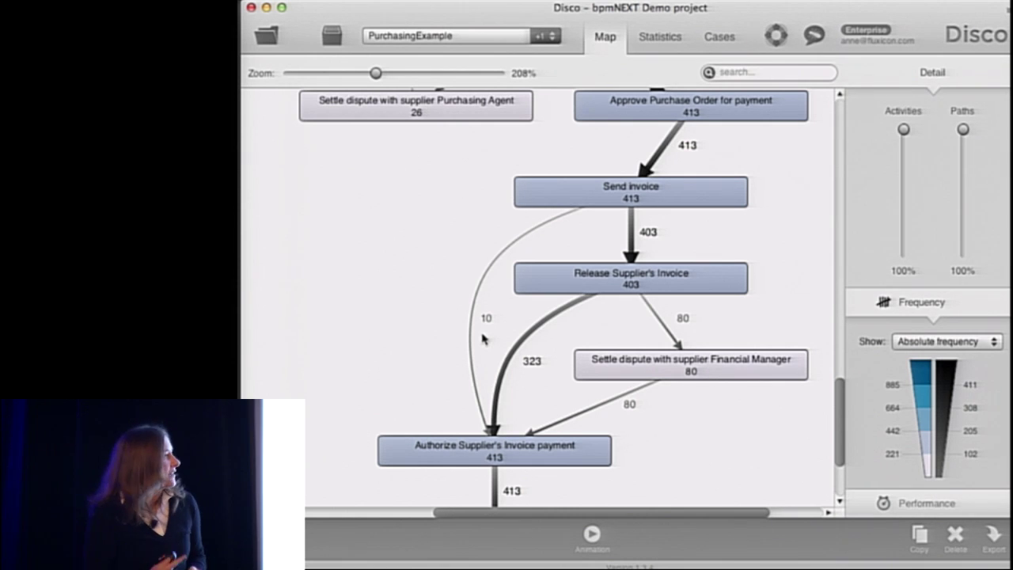
scroll(485, 339, up, 1)
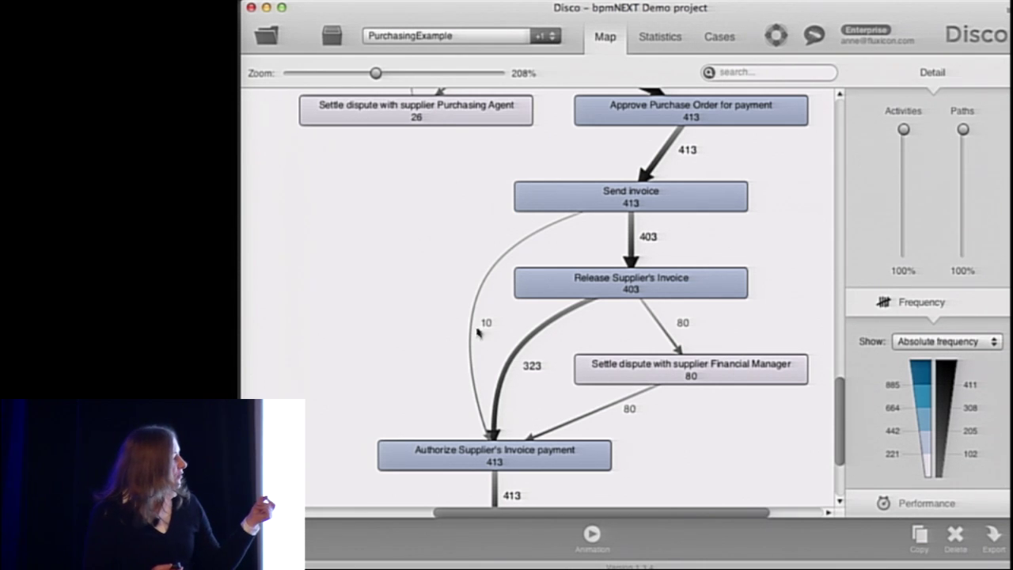
Filter the log to cases where Send invoice is directly followed by Authorize Supplier's Invoice payment
click(473, 327)
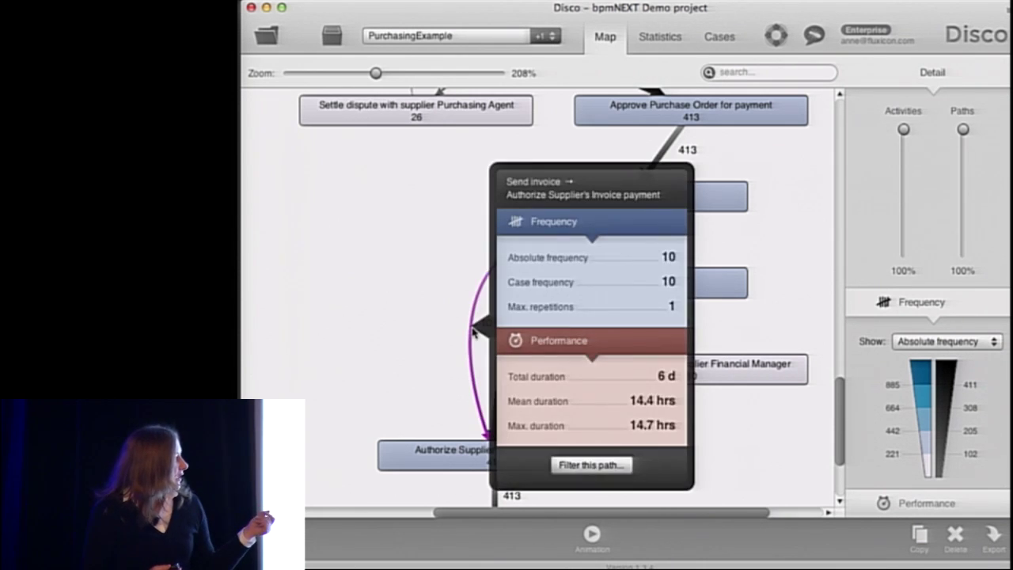
click(617, 467)
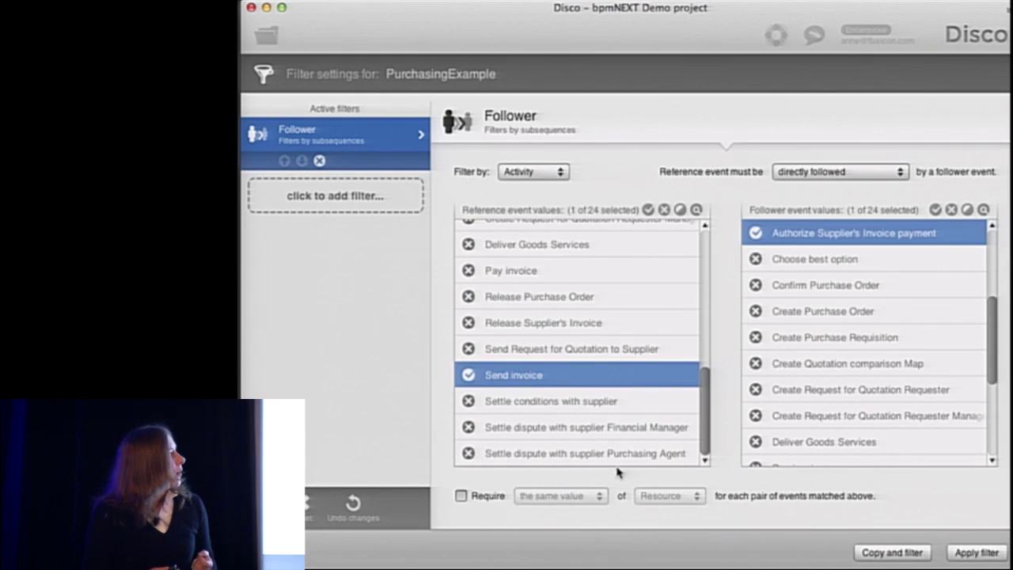
scroll(846, 310, up, 3)
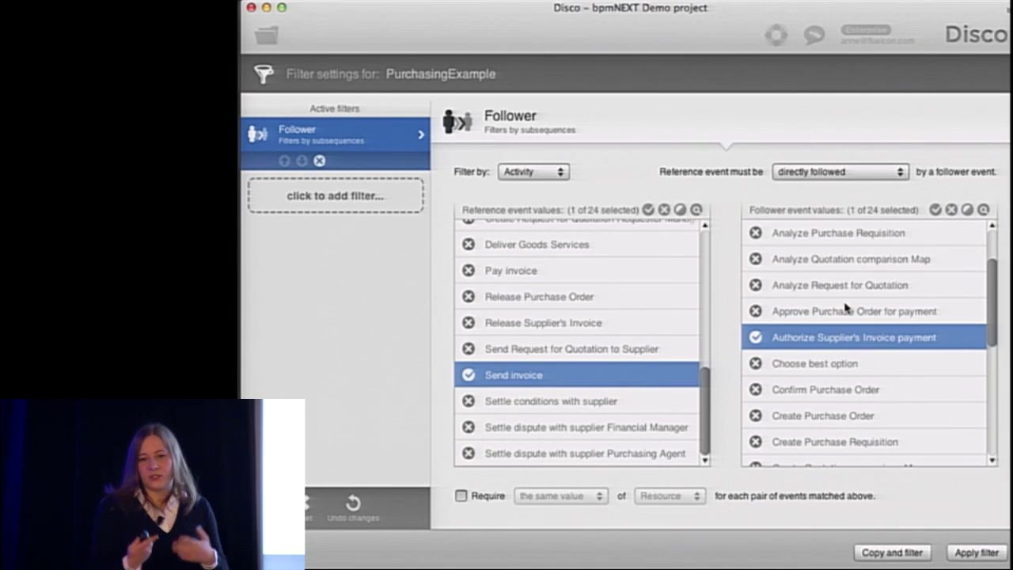
click(967, 553)
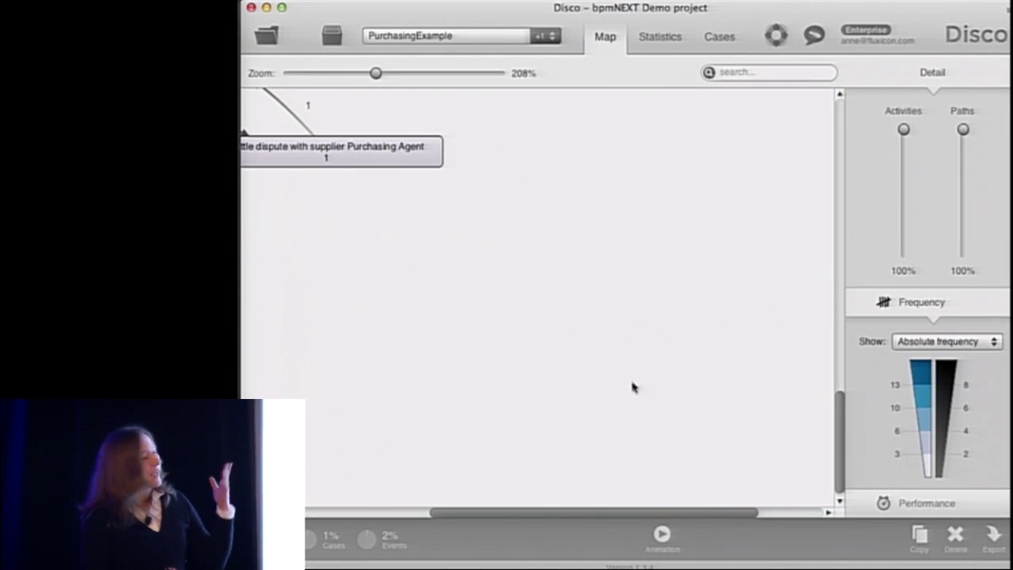
Examine the filtered process map from its final Pay invoice activity back up to Create Purchase Requisition
scroll(569, 387, down, 5)
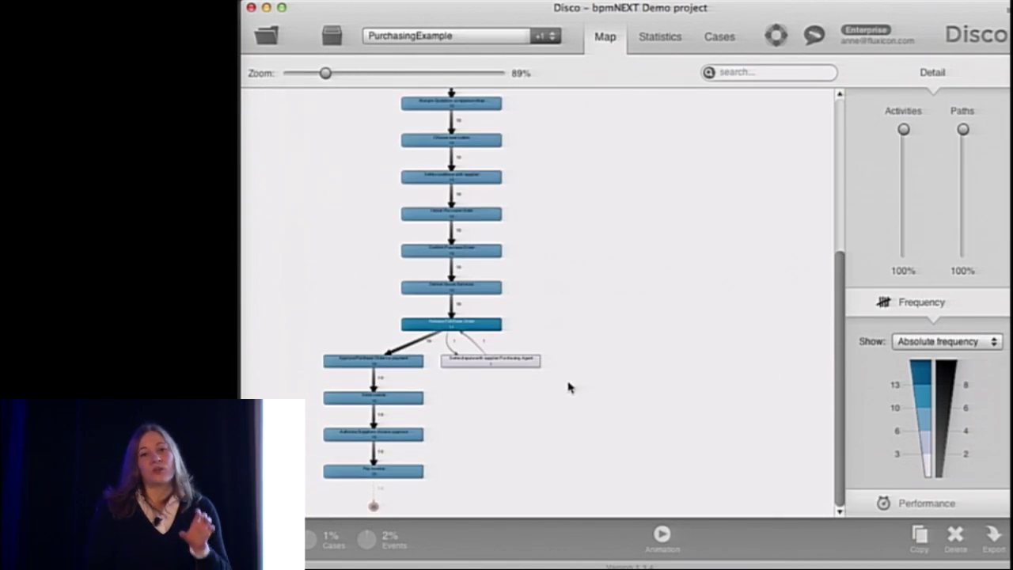
scroll(568, 387, up, 5)
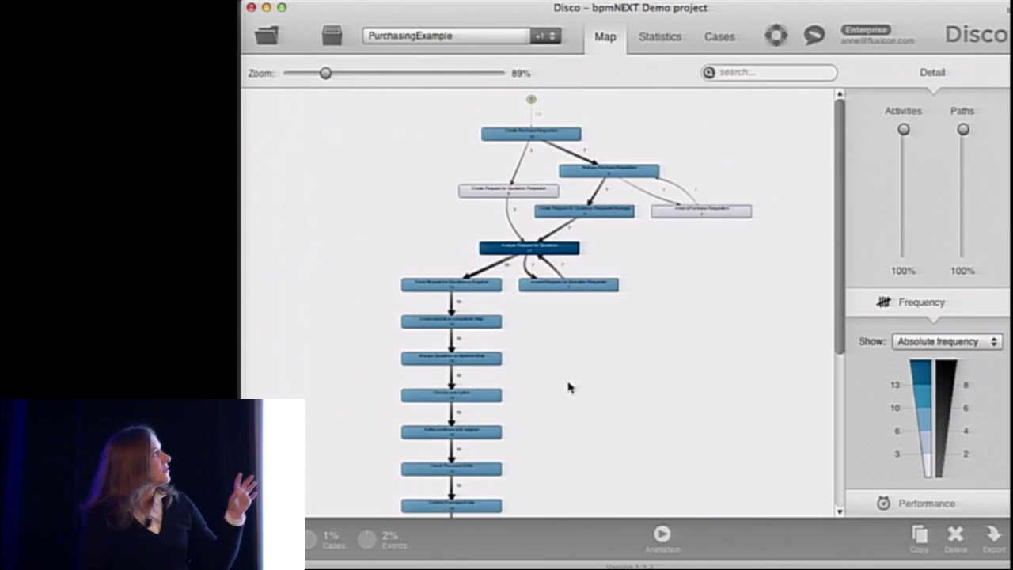
scroll(569, 387, up, 3)
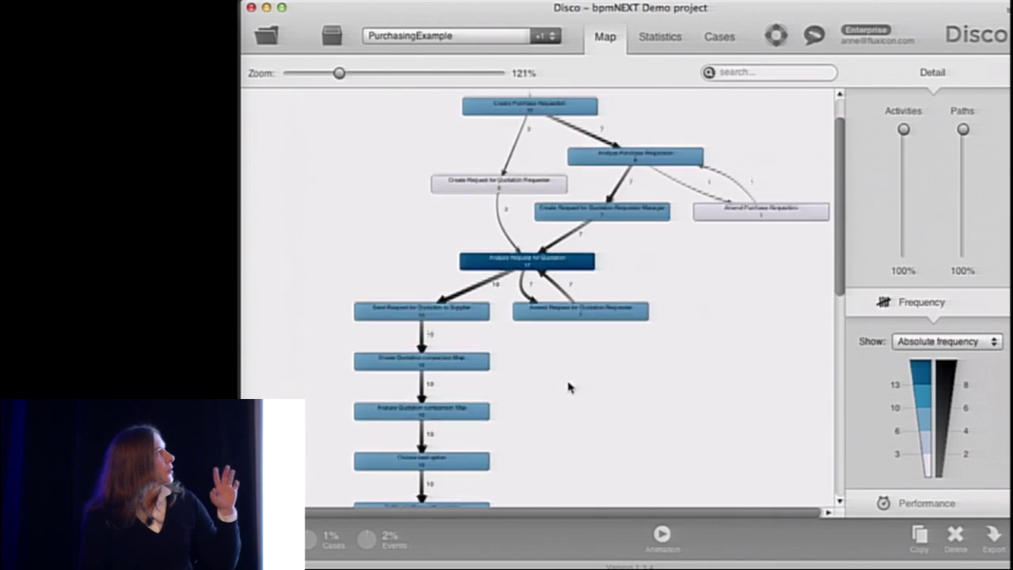
scroll(568, 387, up, 1)
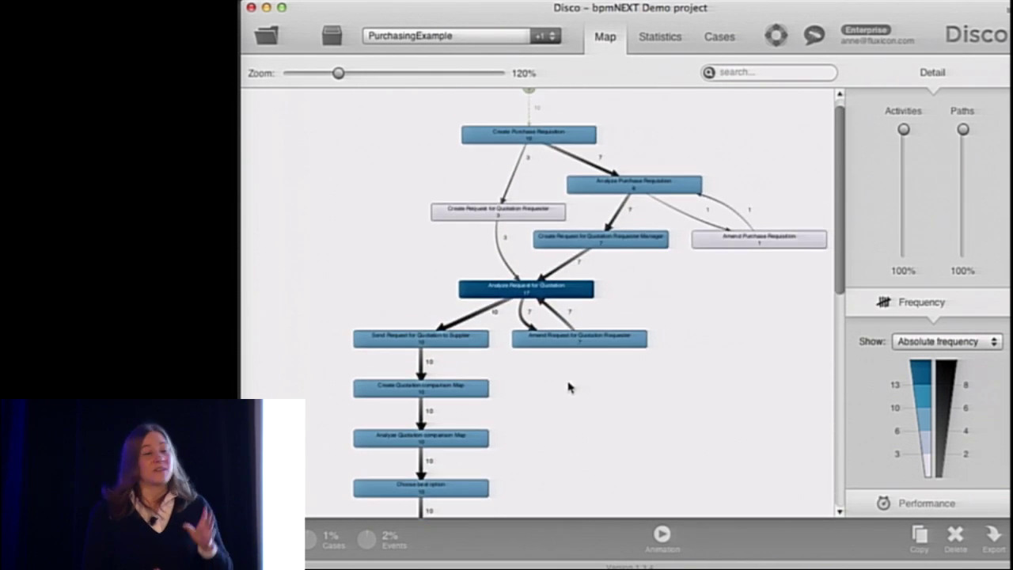
List the filtered cases and inspect the event histories of cases 150, 5, 4 and 547
click(703, 36)
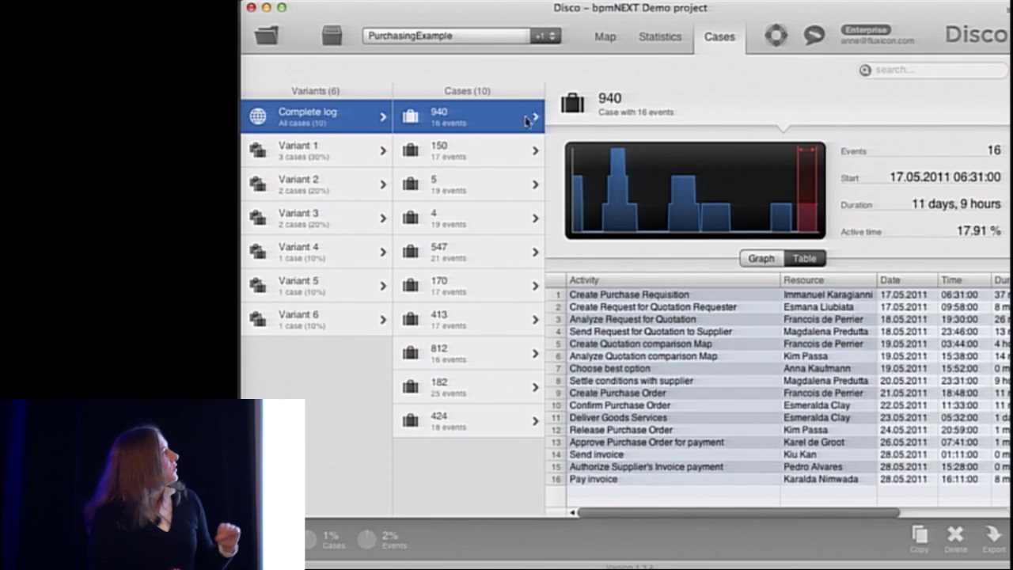
click(492, 150)
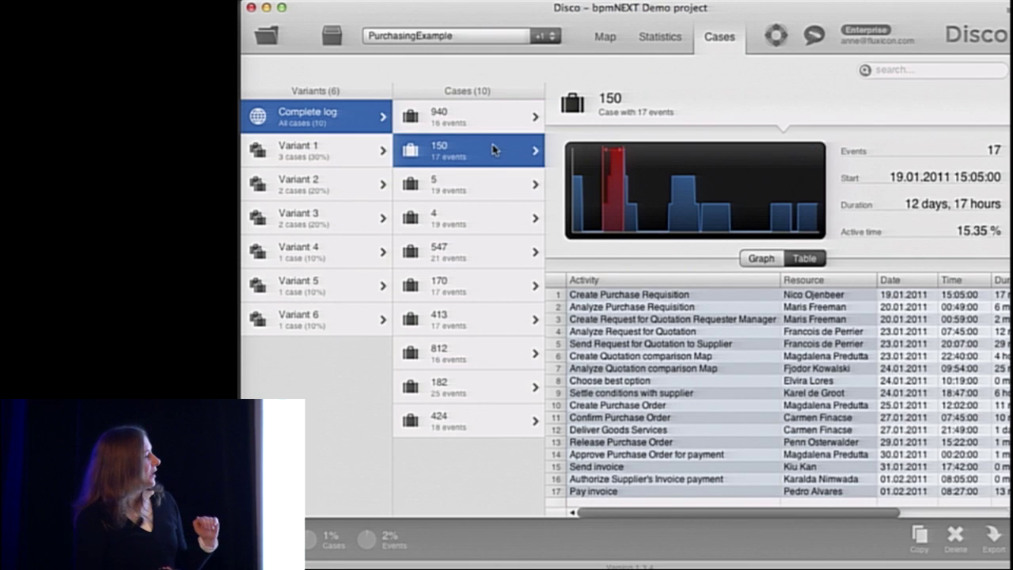
click(485, 180)
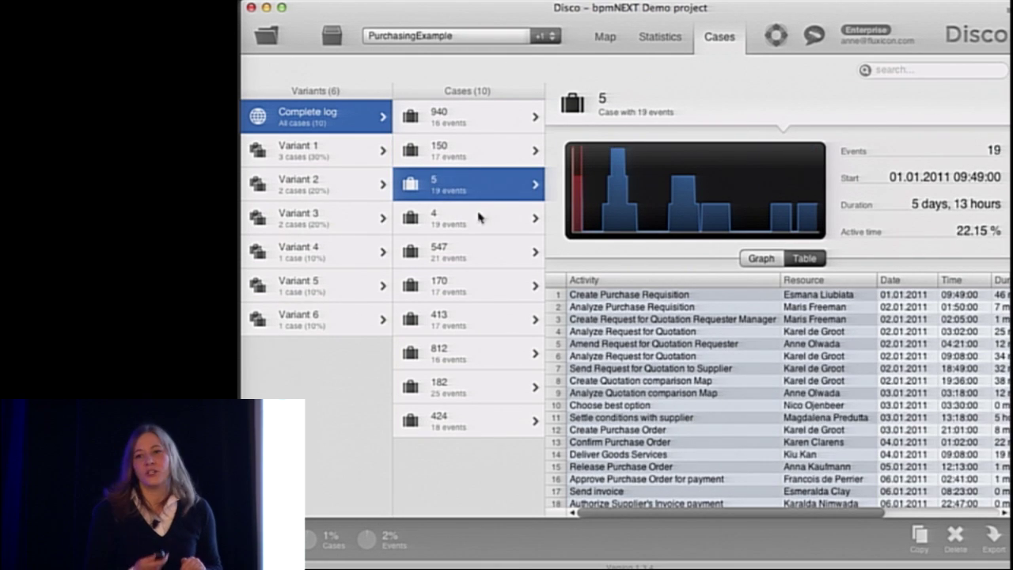
click(480, 216)
click(477, 248)
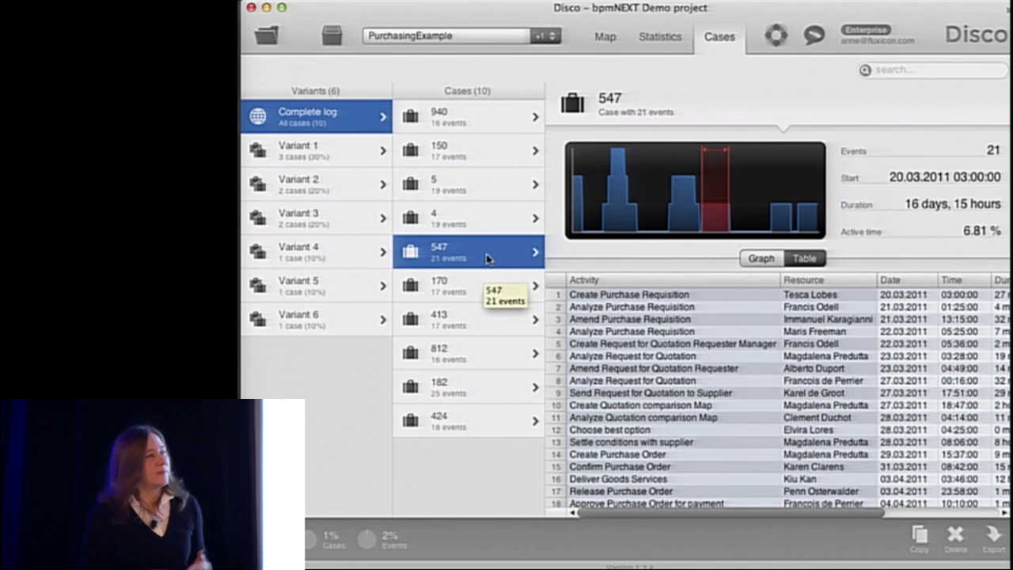
Reload the PurchasingExample data set with the Activity column set to Other and the Role column as Activity, and import it
click(332, 36)
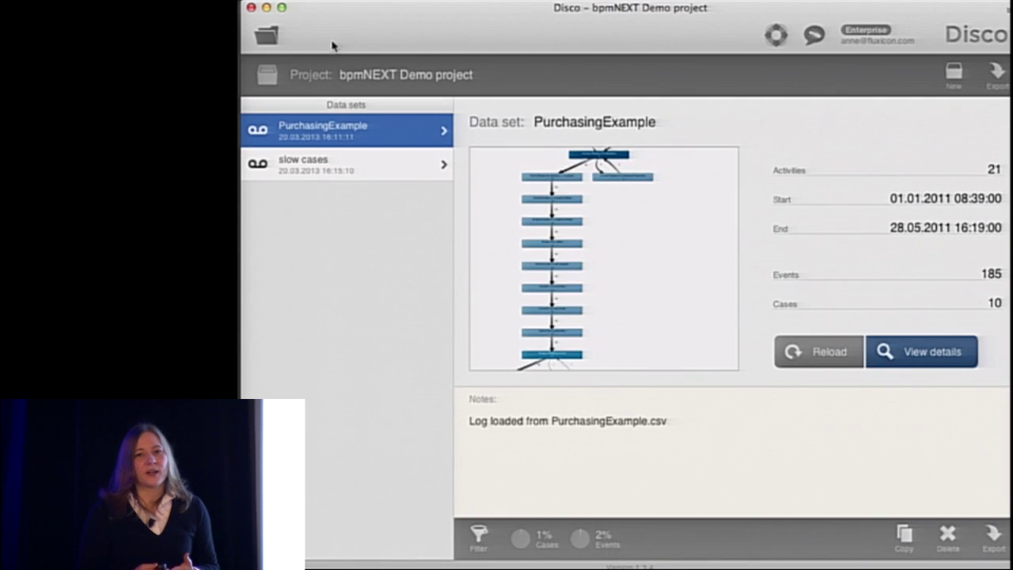
mouse_move(610, 283)
click(816, 351)
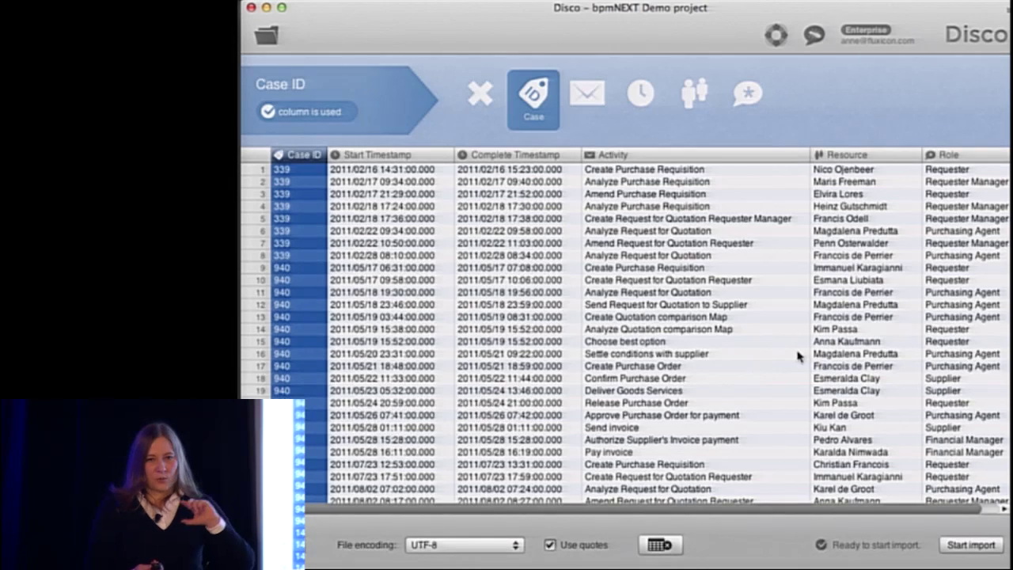
click(705, 271)
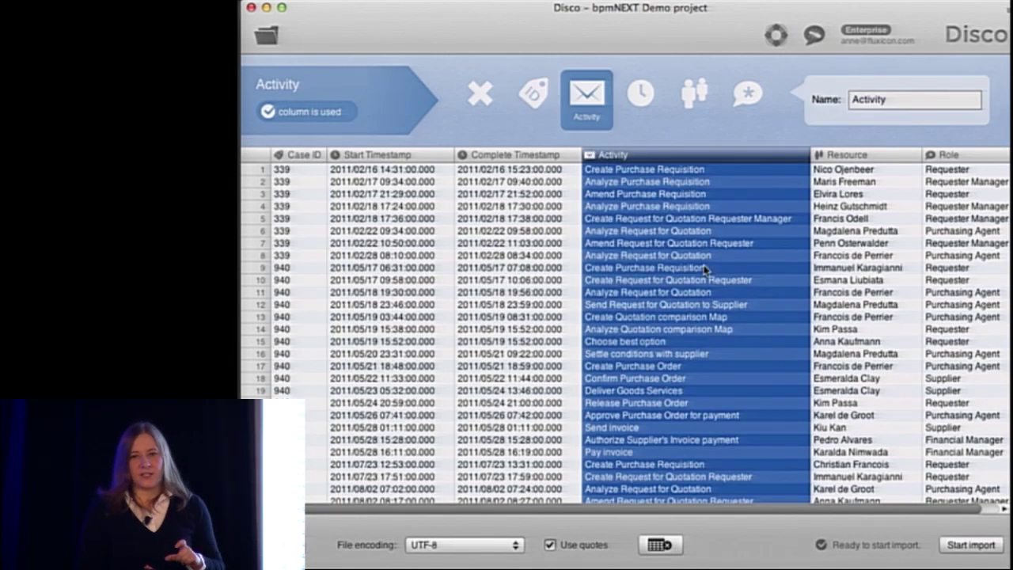
click(738, 109)
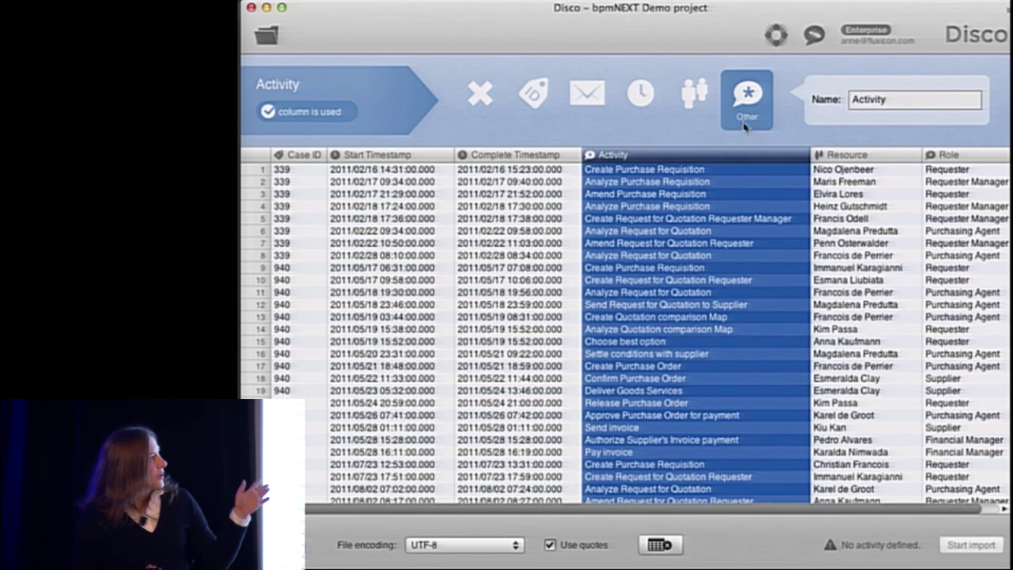
click(966, 261)
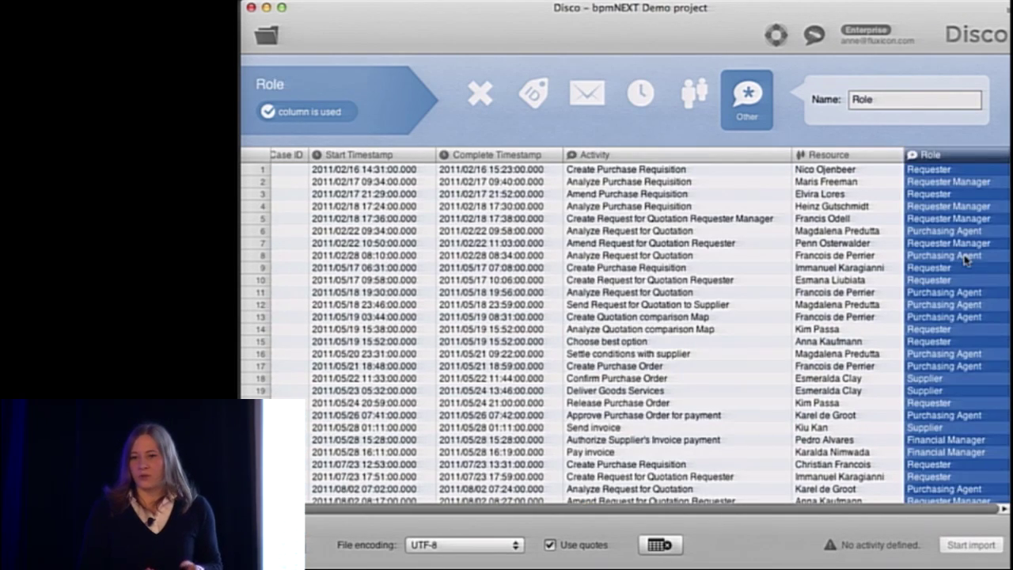
click(597, 100)
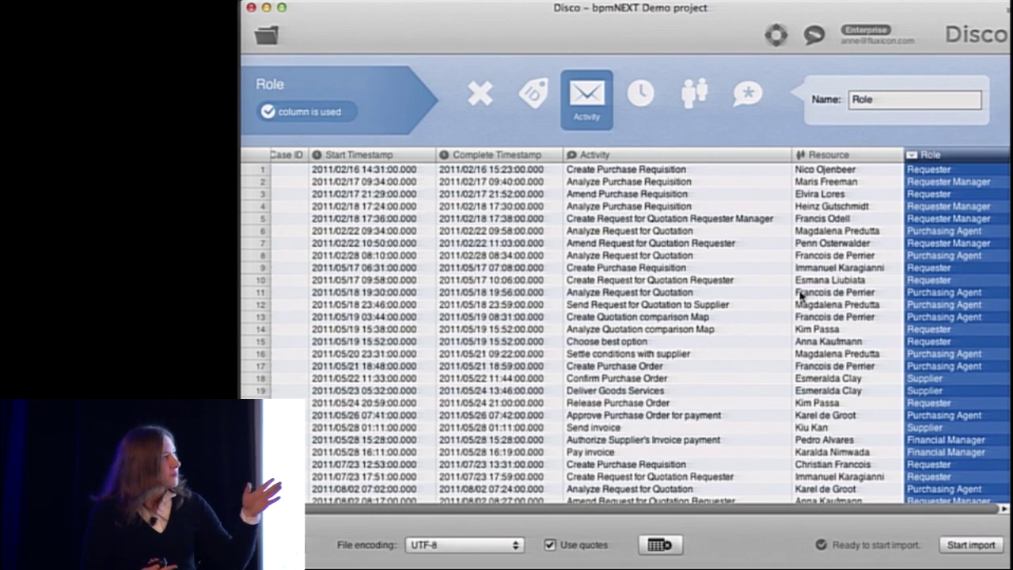
click(962, 545)
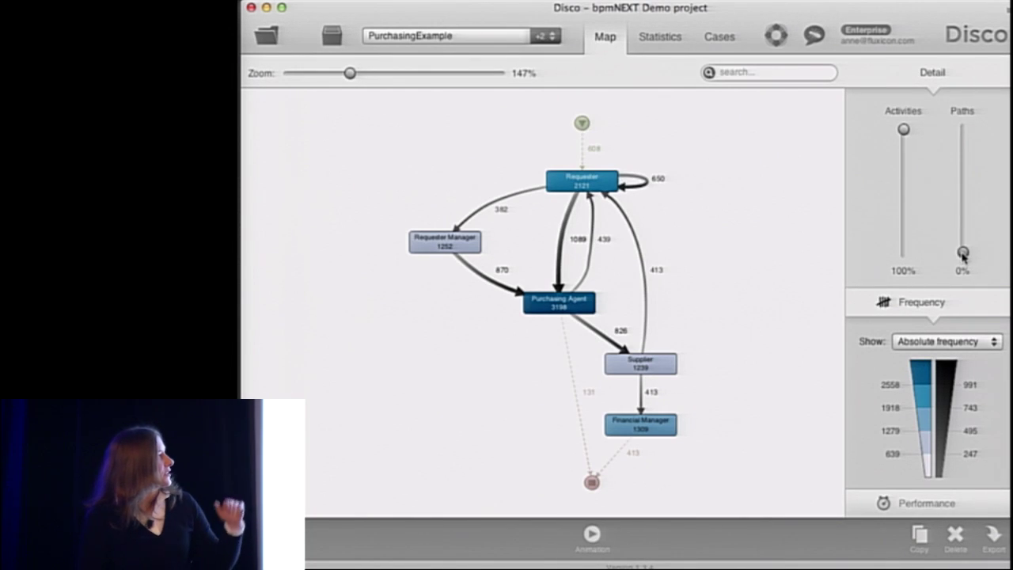
Show 100% of the paths in the role-based process map and examine the handovers between roles
drag(963, 252, 963, 129)
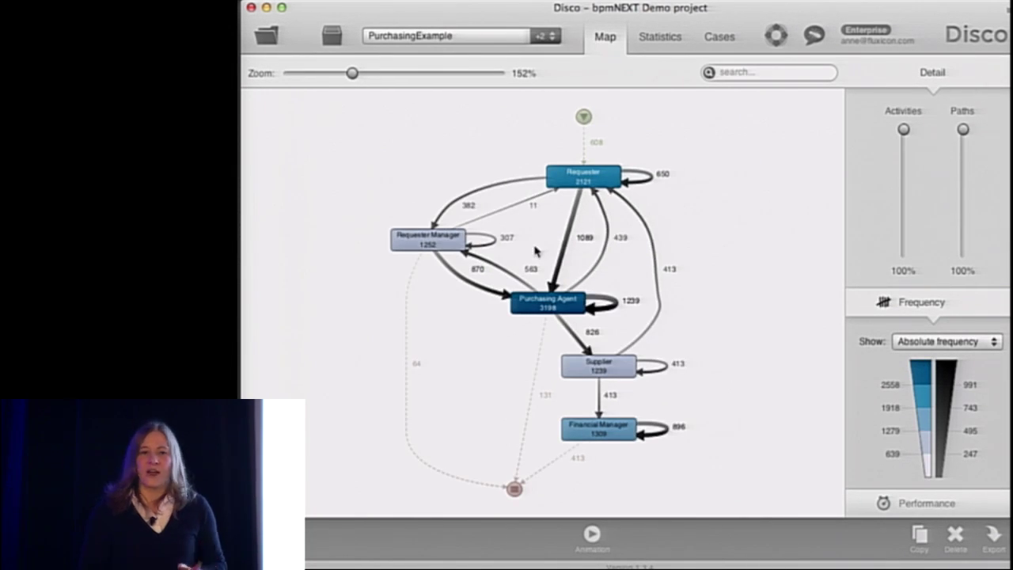
scroll(536, 251, up, 5)
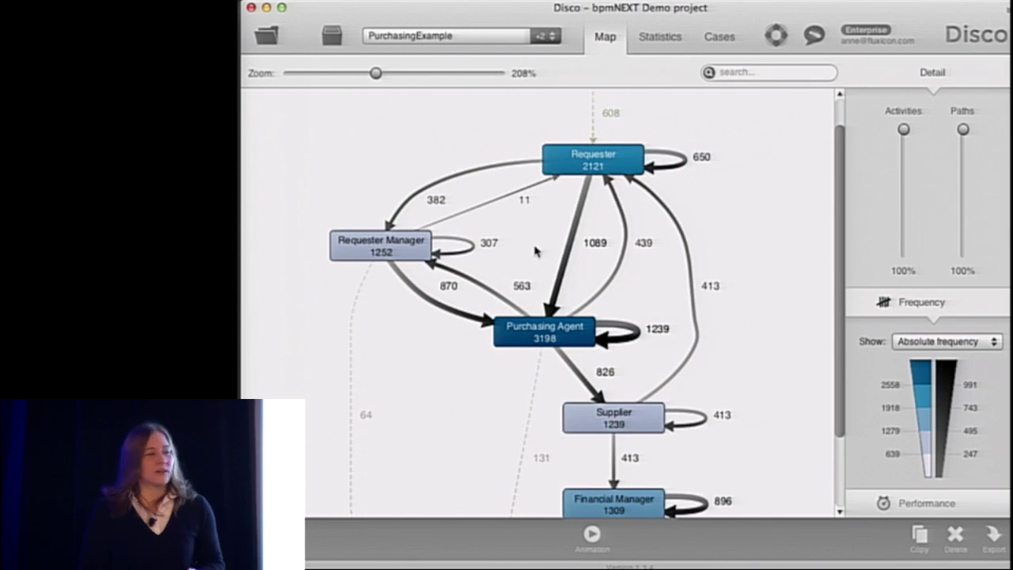
scroll(535, 251, up, 2)
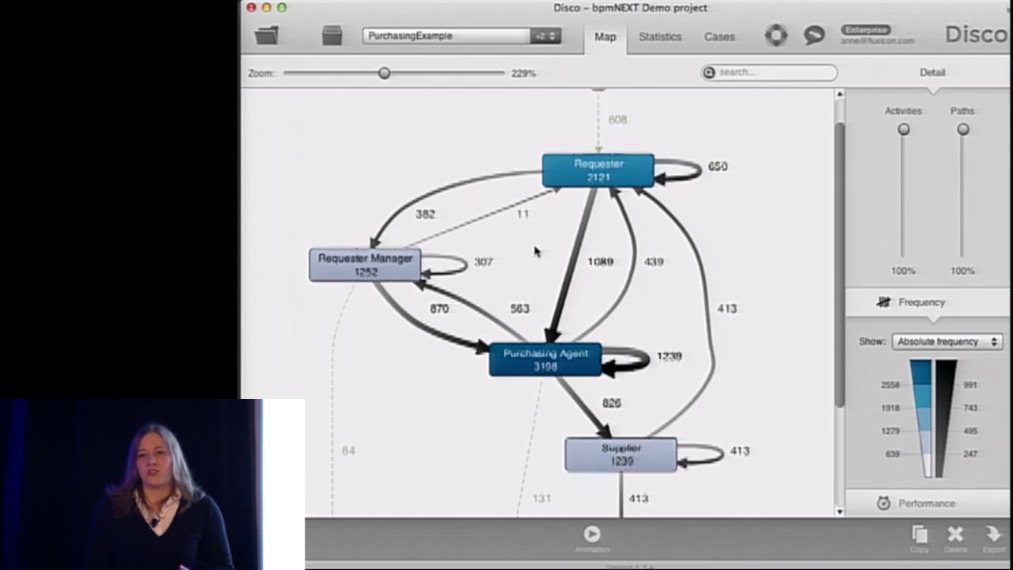
Switch the role map to performance with mean duration and examine the delays between roles down to Financial Manager
click(919, 505)
click(938, 372)
click(935, 401)
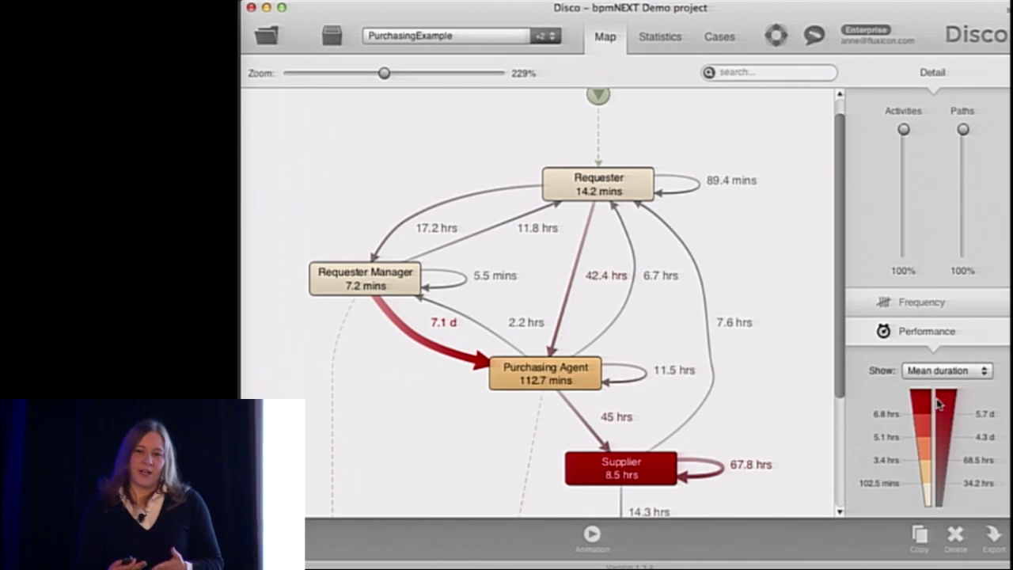
scroll(737, 355, down, 3)
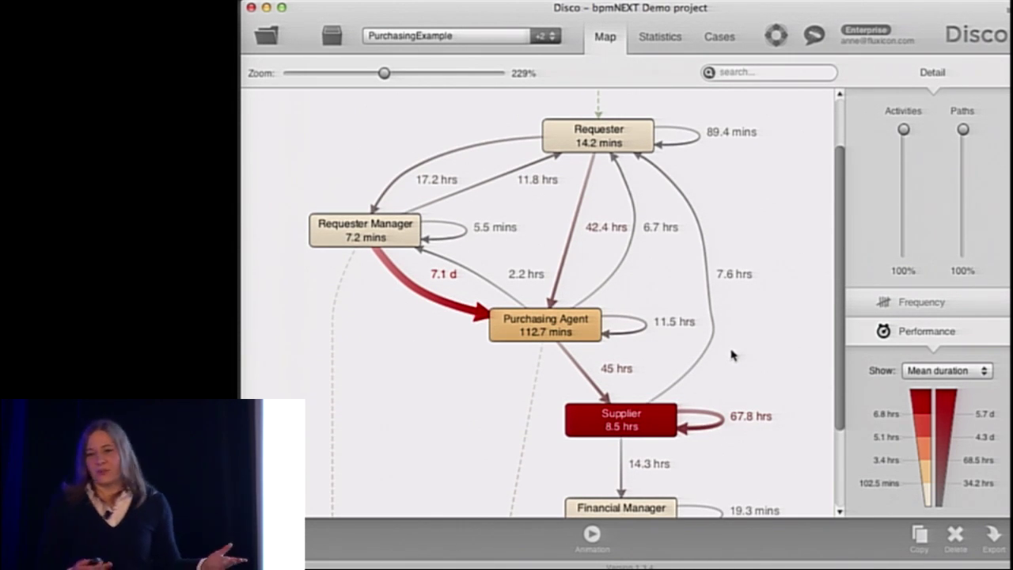
Minimize the Disco window and bring up the Dock
click(266, 7)
mouse_move(243, 241)
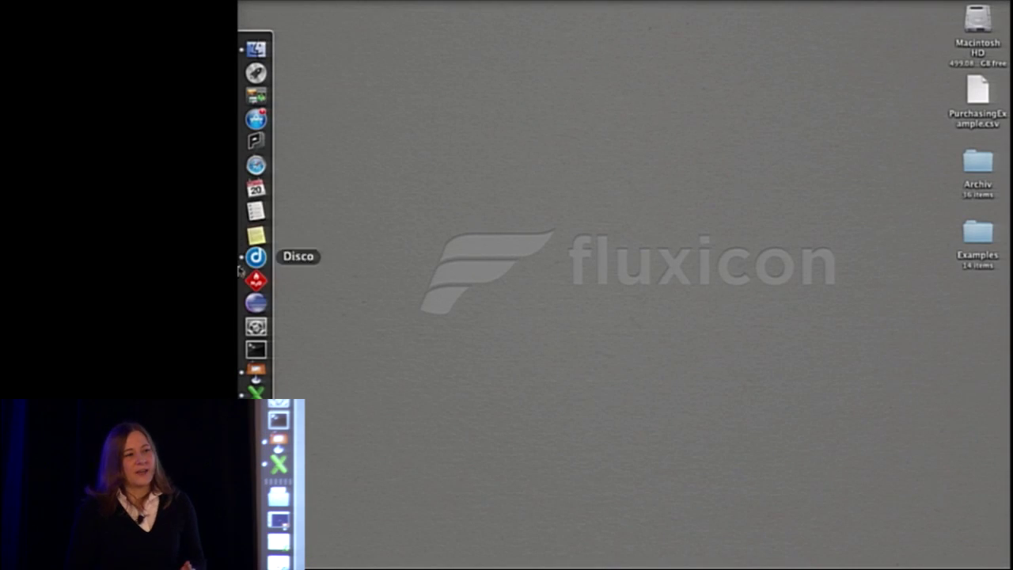